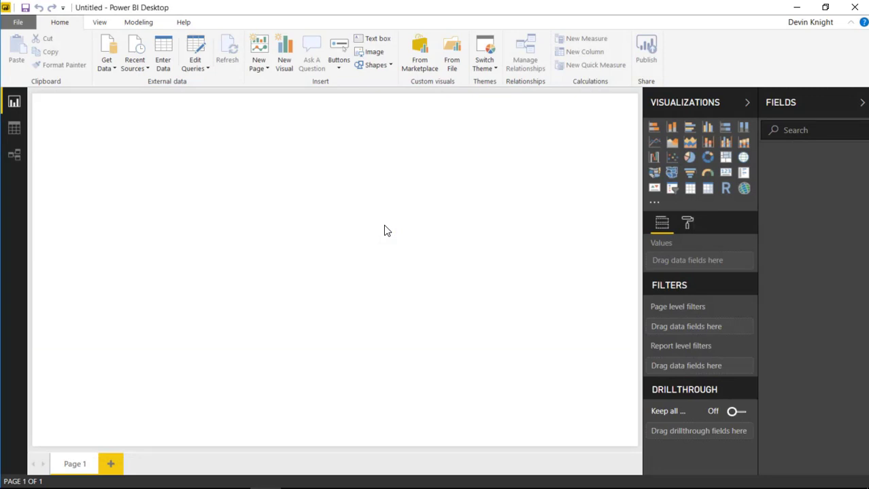
Load the Sales table from the Excel workbook Territory Sales.xlsx into the report
left_click(114, 68)
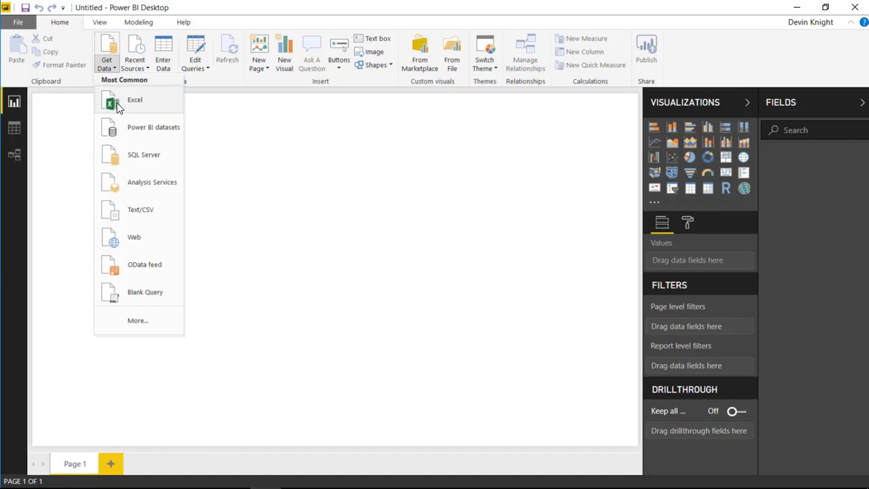
left_click(119, 103)
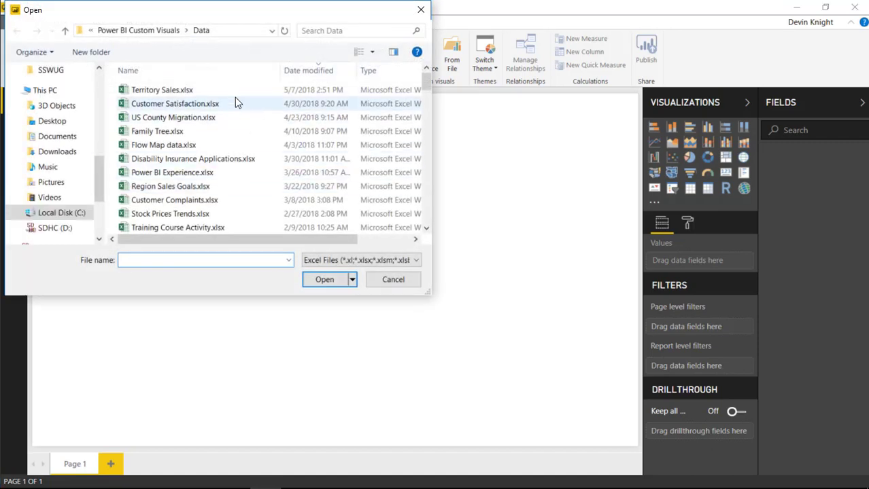
left_click(216, 92)
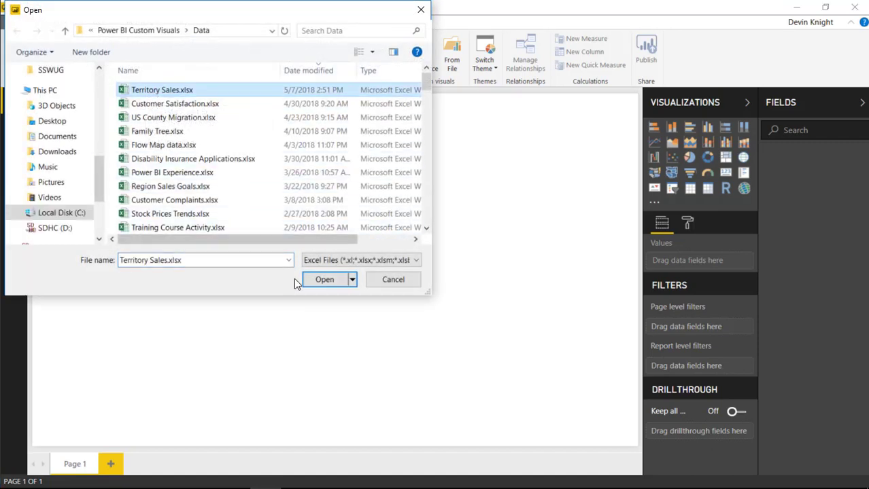
left_click(323, 280)
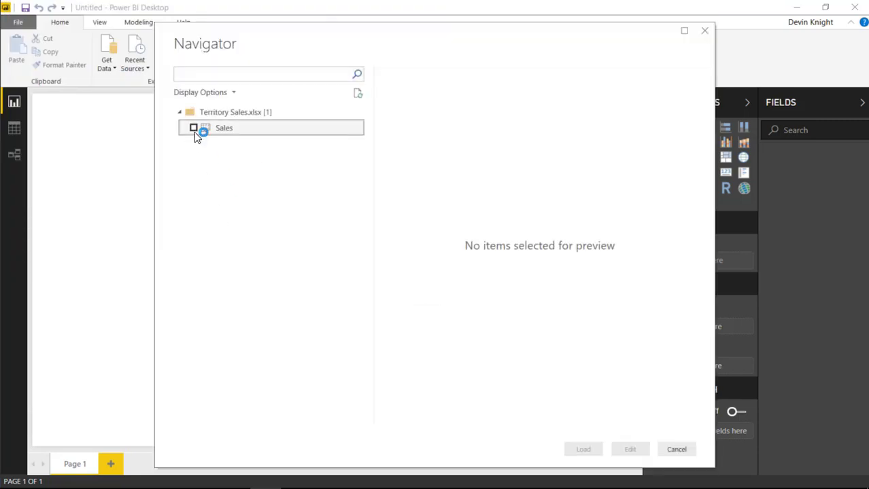
left_click(194, 128)
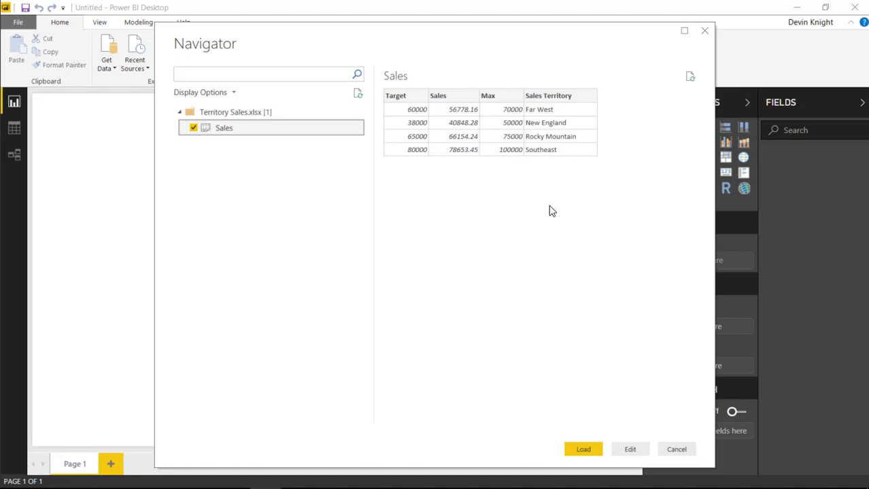
left_click(580, 447)
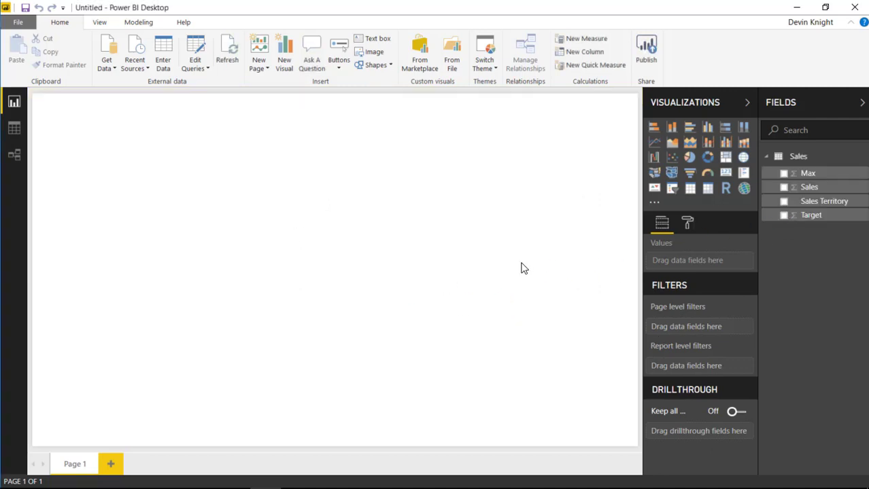
Find the Slim data bar KPI Visual in the marketplace with the search "slim" and import it into the report
left_click(419, 66)
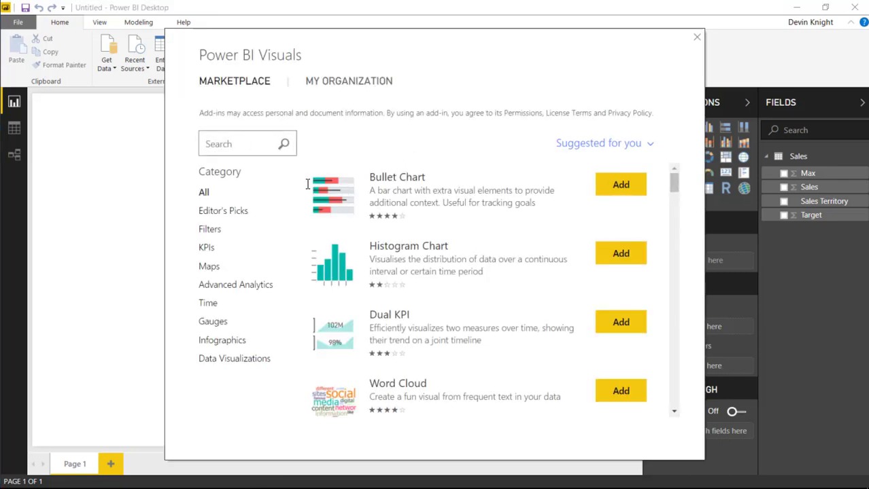
type("slim")
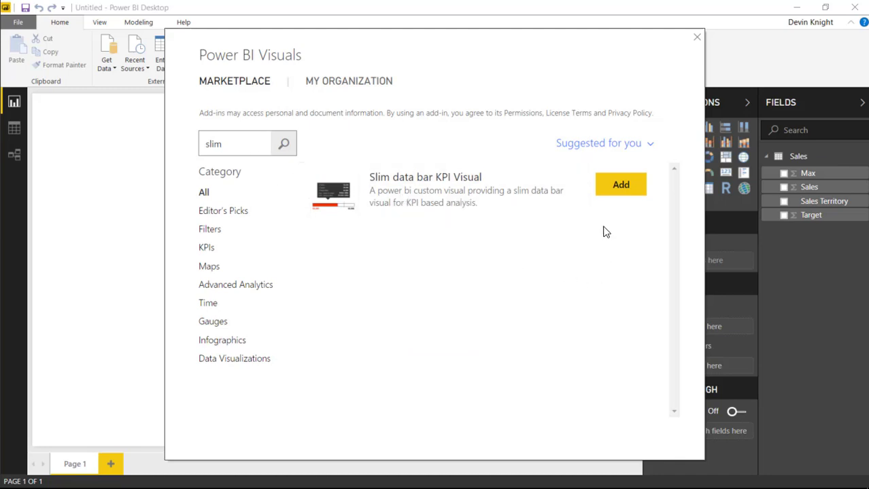
left_click(612, 193)
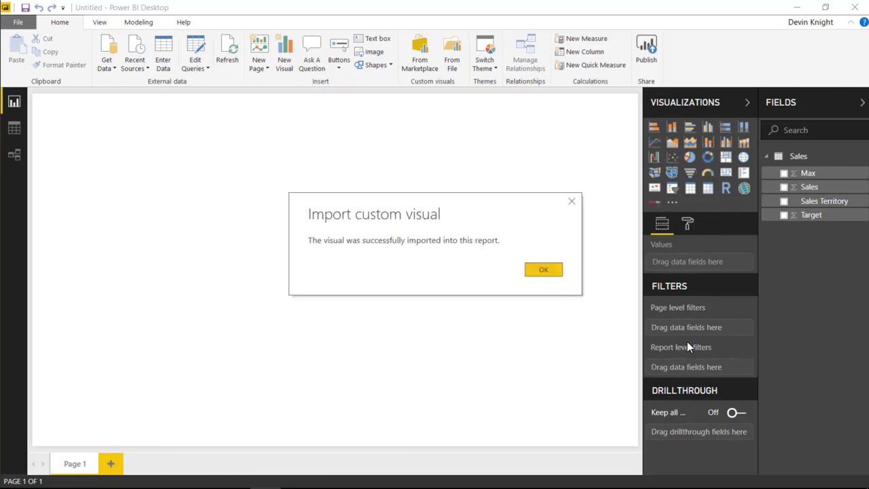
key("Return")
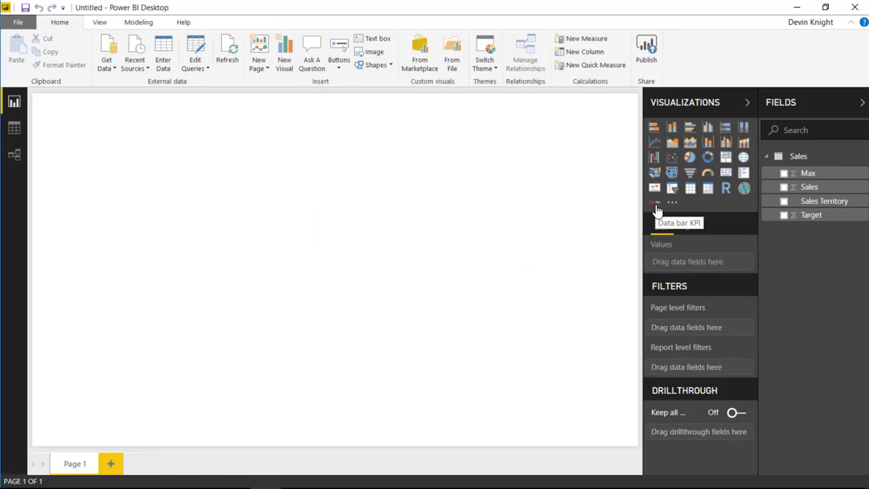
Add a Data bar KPI visual to the page and stretch it across the full page width
left_click(655, 206)
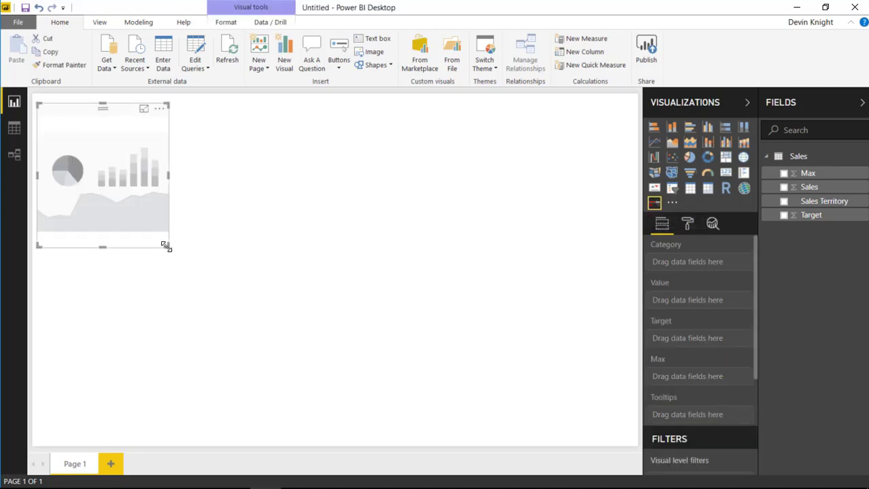
left_click_drag(168, 246, 636, 260)
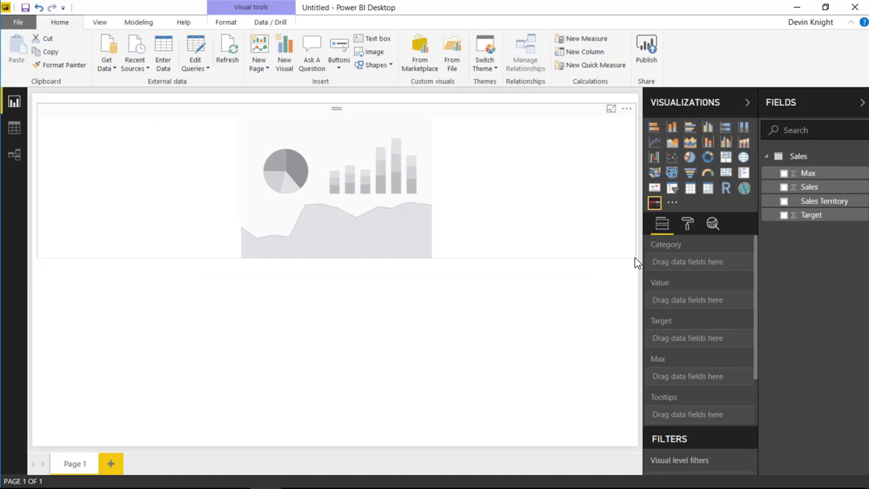
left_click(637, 261)
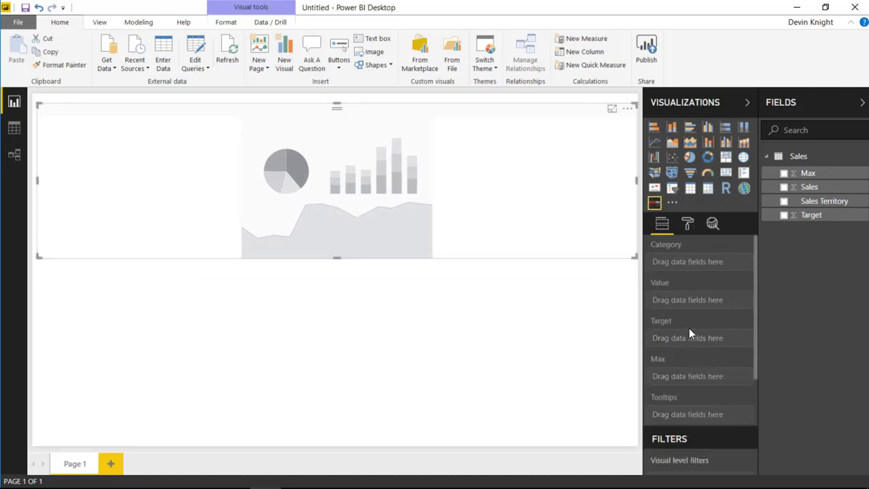
Assign Sales Territory as the visual's category, Sales as its value, Target as its target and Max as its maximum
left_click(784, 202)
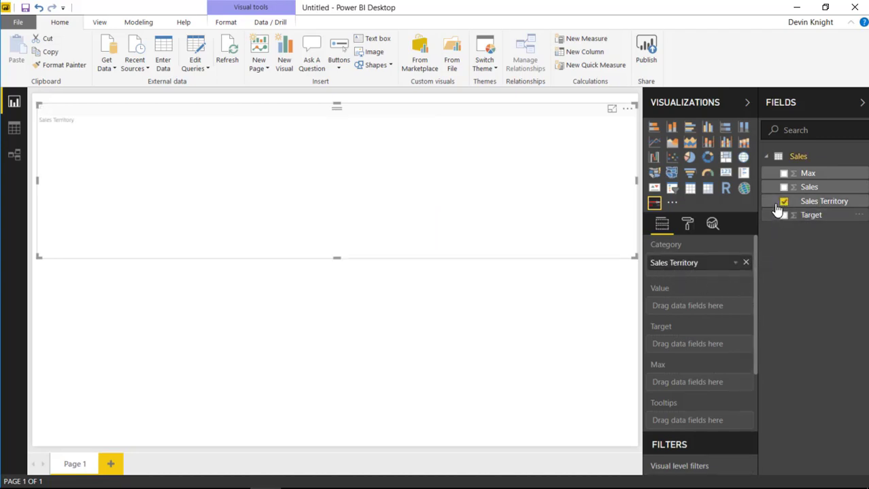
left_click_drag(806, 188, 704, 308)
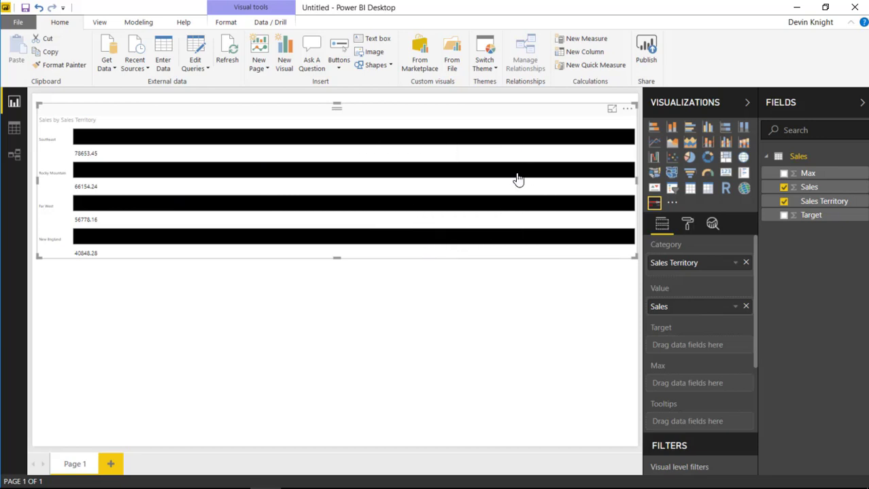
mouse_move(498, 204)
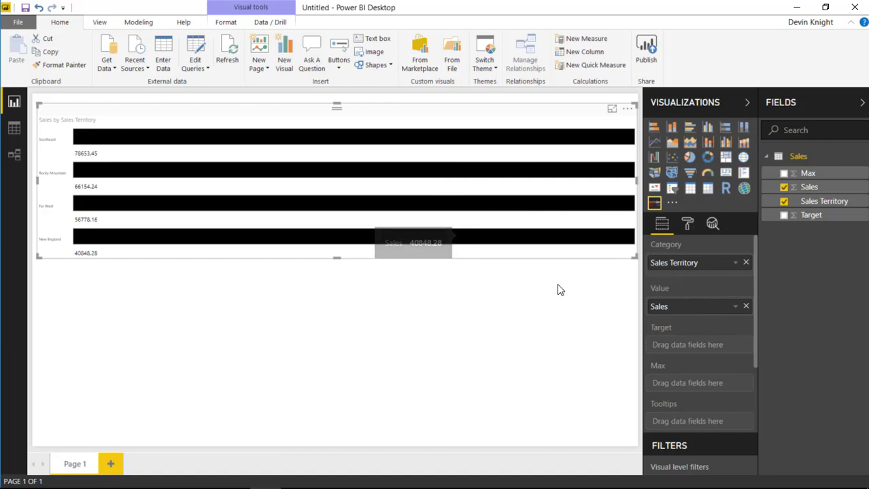
left_click_drag(816, 221, 713, 348)
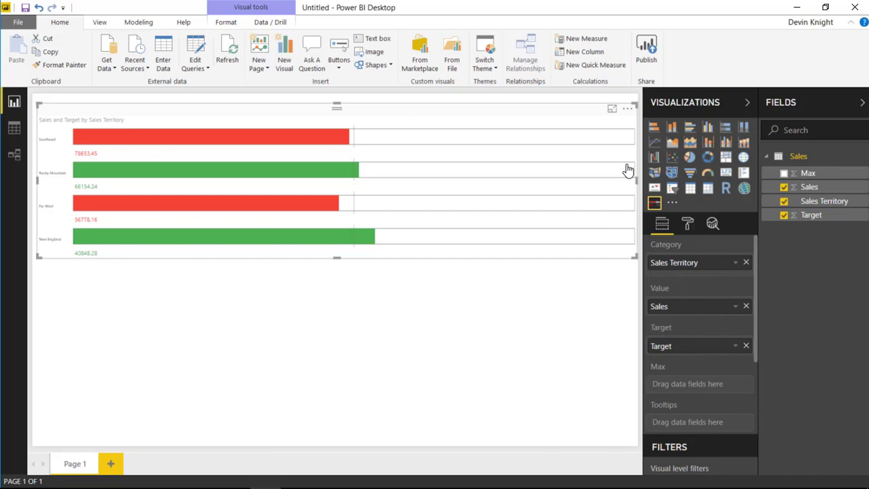
mouse_move(621, 216)
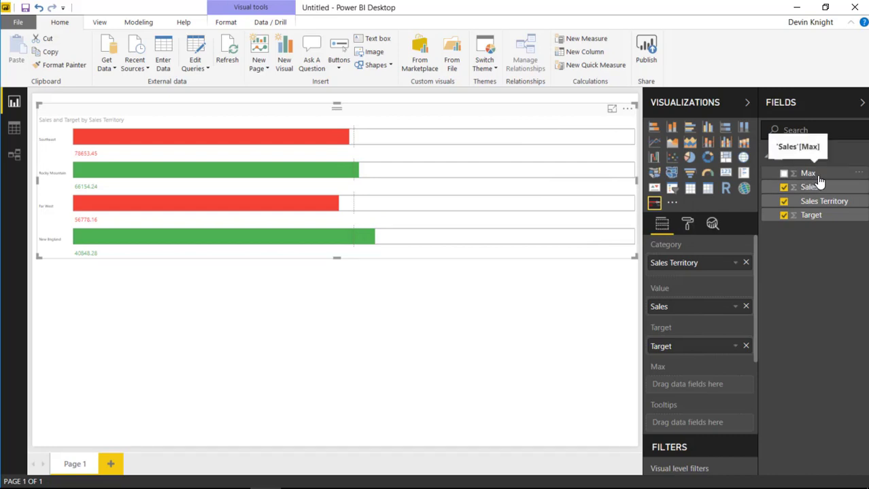
left_click_drag(819, 178, 719, 388)
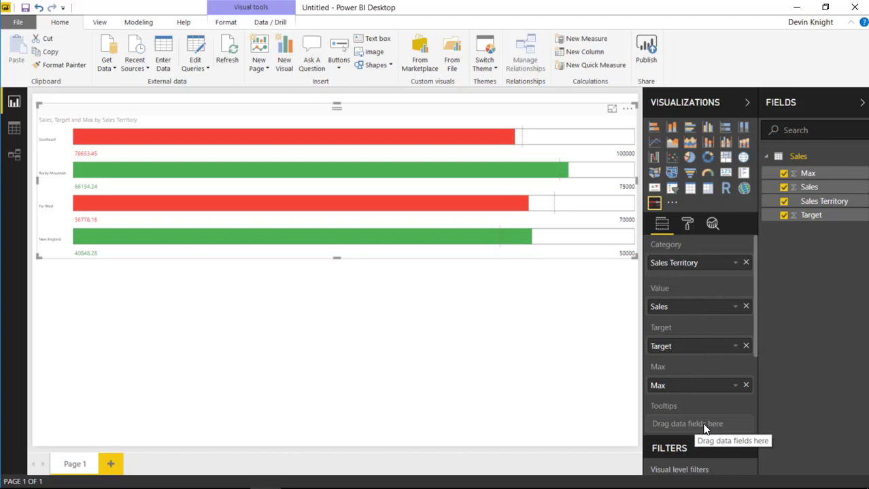
mouse_move(493, 175)
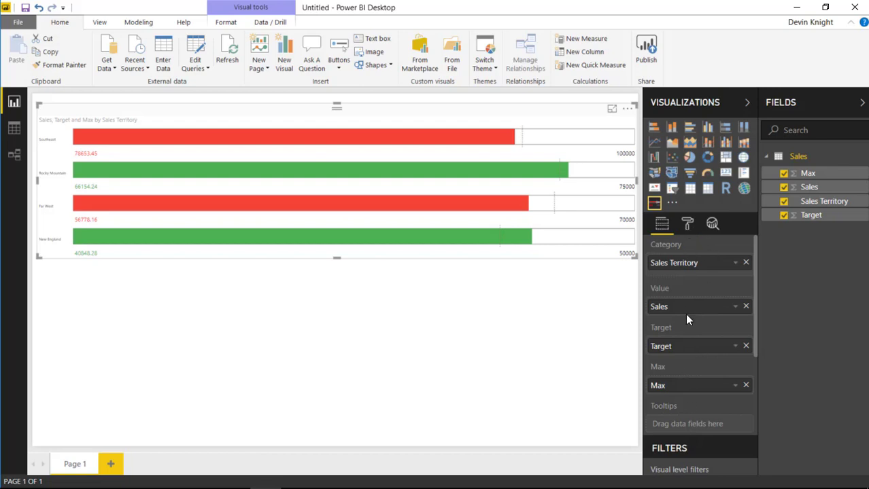
Resize the KPI visual to a shorter, page-wide frame and set its items' orientation to Horizontal
left_click(687, 223)
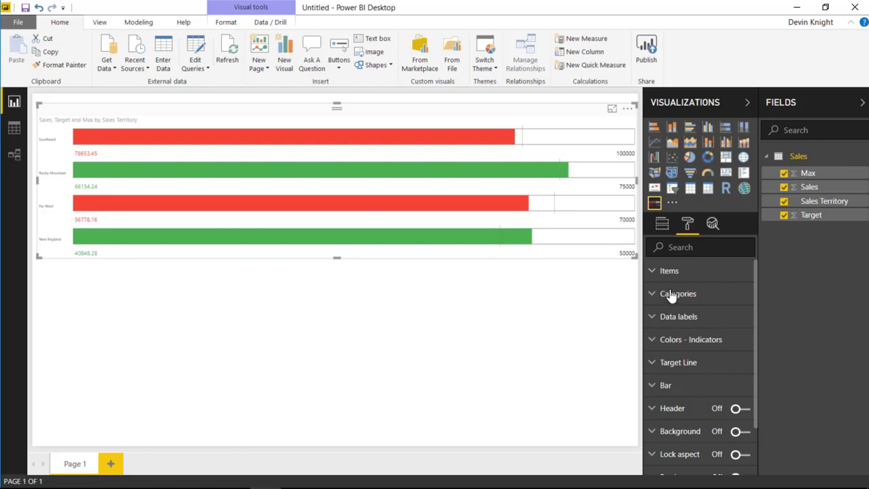
left_click(653, 273)
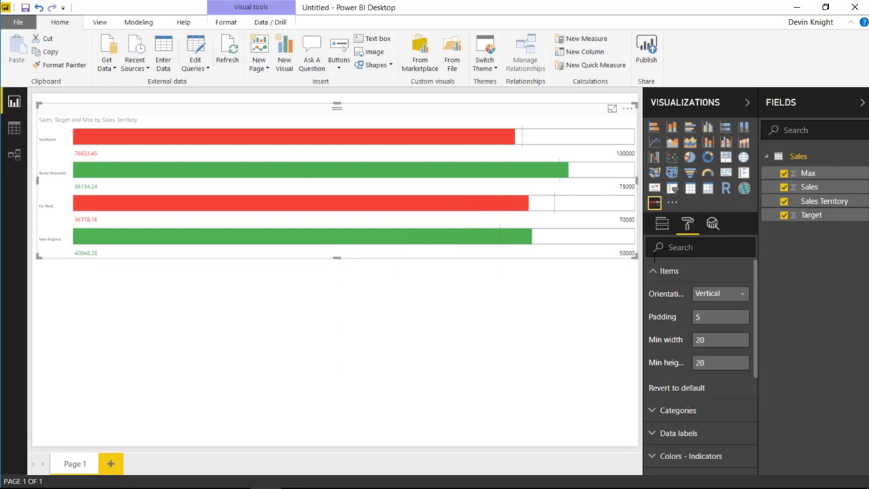
left_click_drag(635, 259, 265, 250)
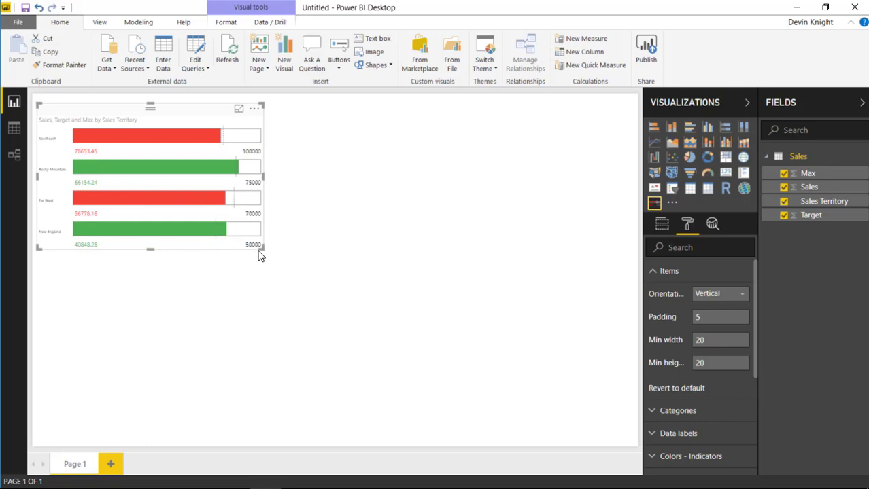
left_click_drag(265, 247, 634, 218)
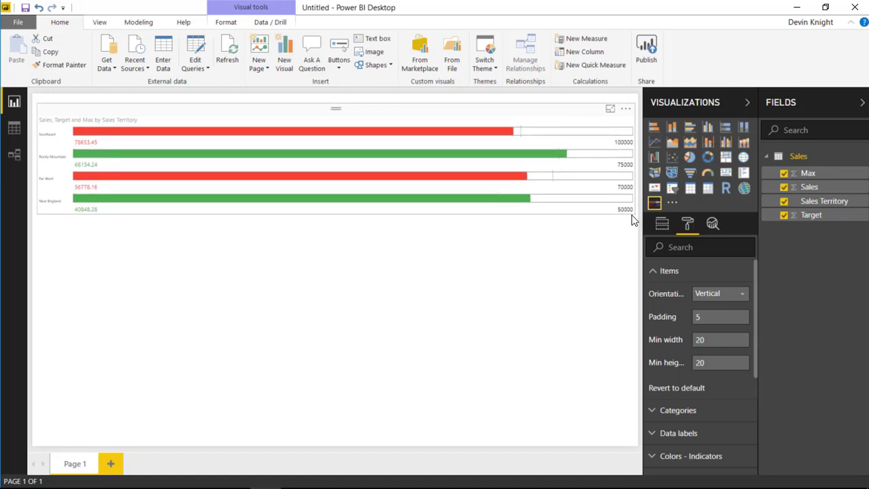
left_click(741, 294)
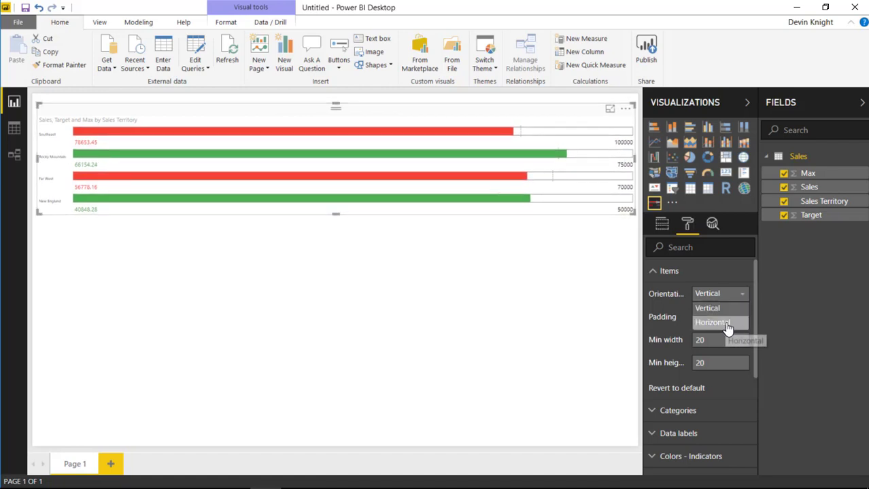
left_click(732, 325)
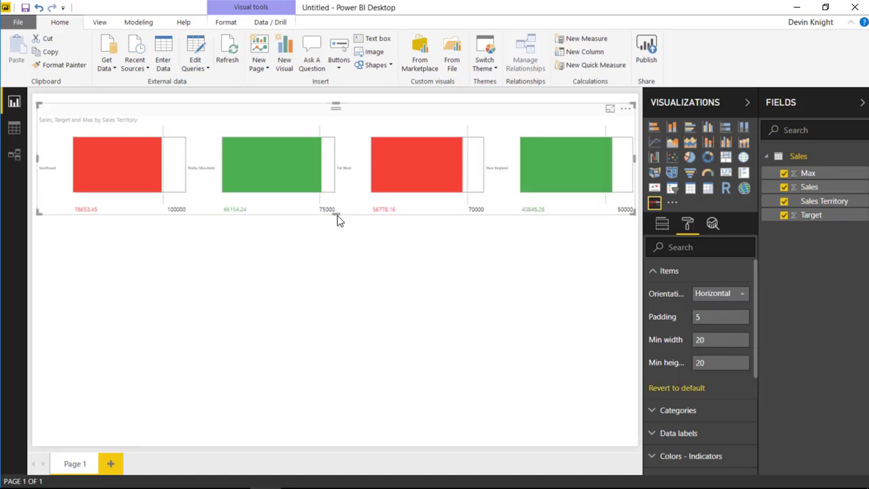
Flatten the KPI visual into a thin strip along the page top and set the item padding to 15
left_click_drag(336, 214, 335, 167)
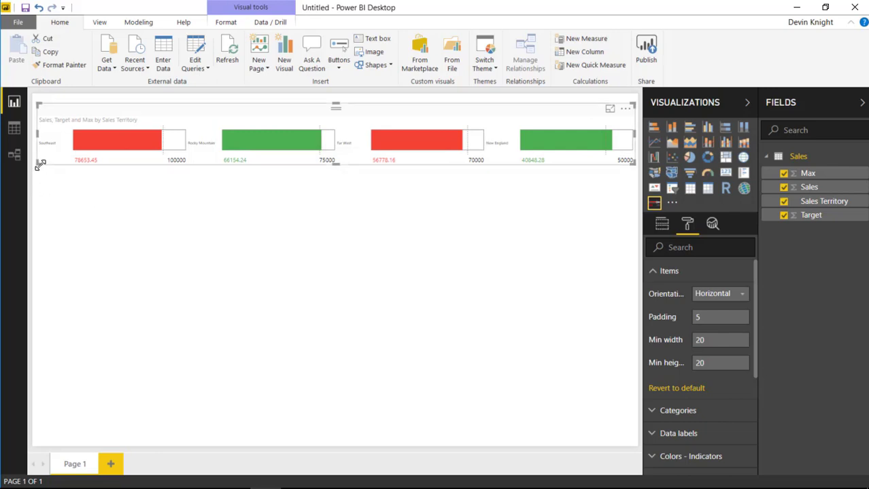
mouse_move(43, 168)
left_mouse_down()
mouse_move(163, 157)
mouse_move(236, 163)
mouse_move(314, 149)
mouse_move(100, 179)
mouse_move(41, 160)
left_mouse_up()
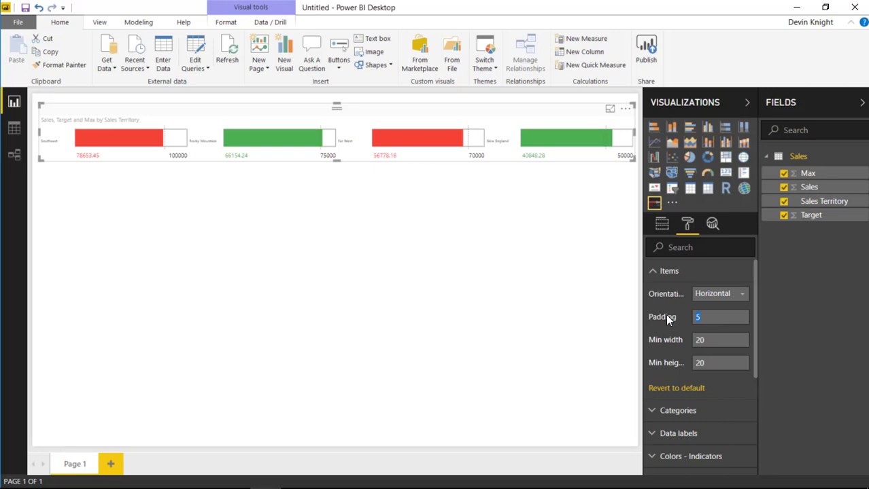
type("15")
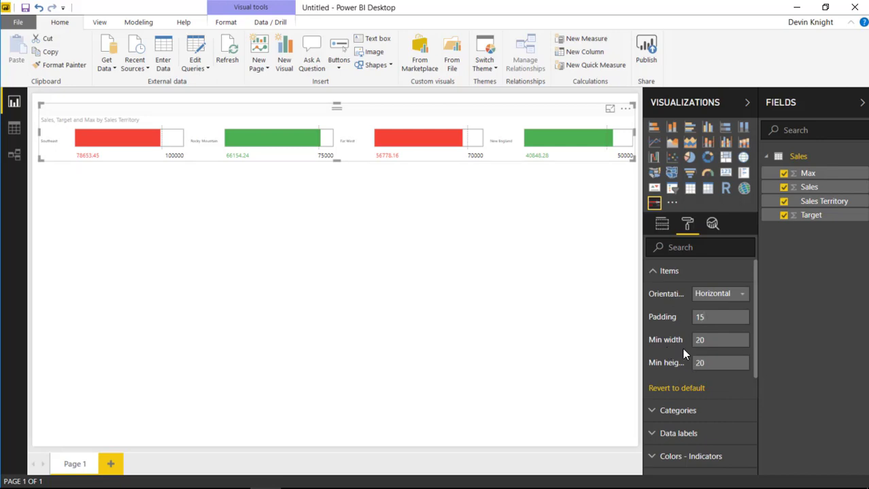
left_click(651, 271)
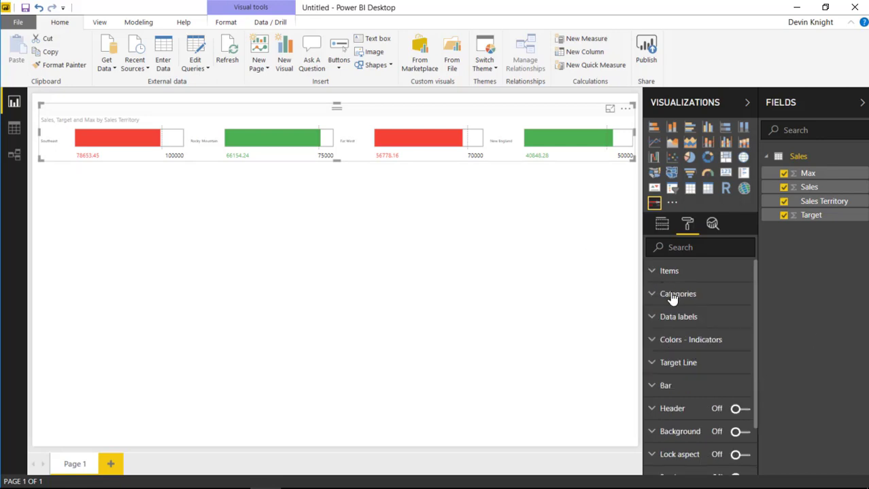
Set the category labels' text size to 13 and their margin to 0
left_click(670, 294)
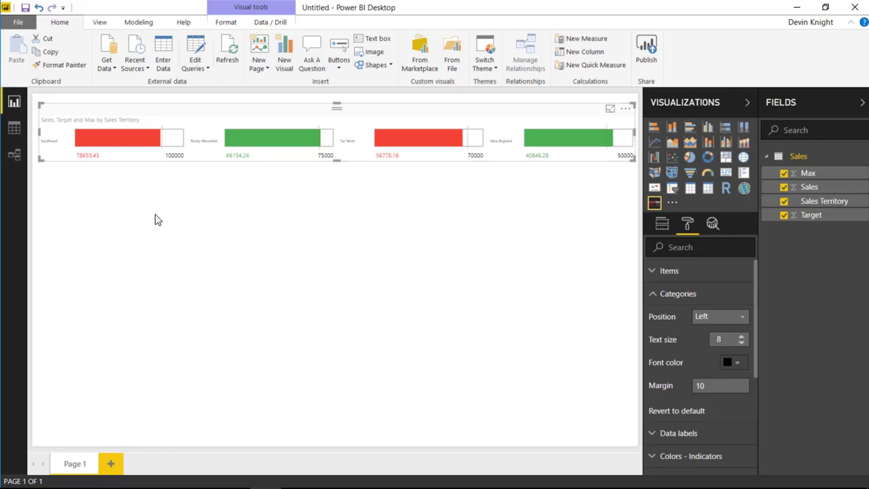
left_click(741, 336)
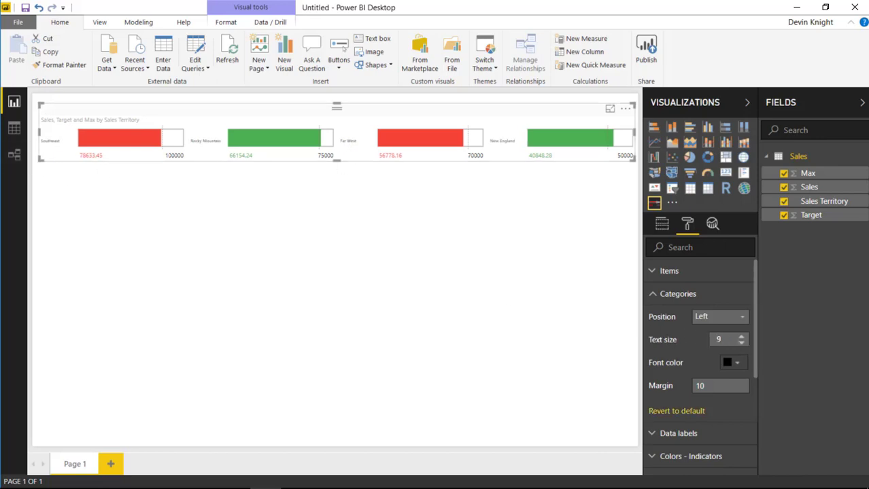
left_click(740, 337)
left_click(741, 337)
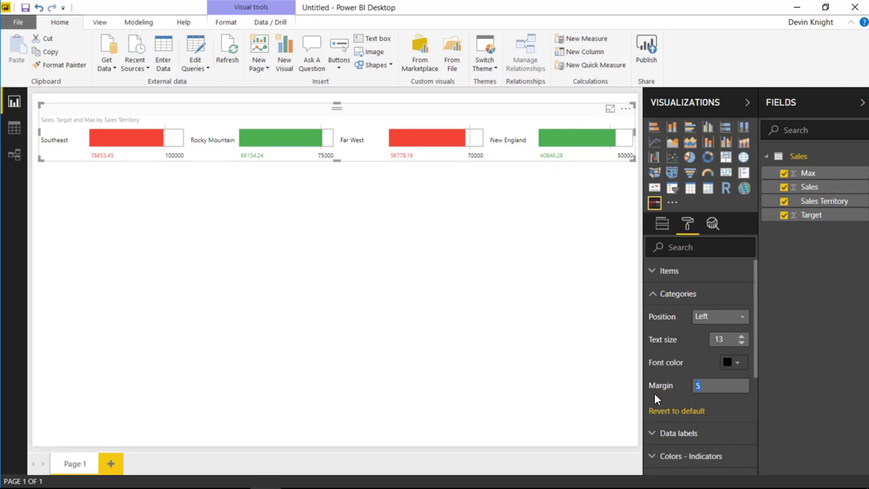
type("2")
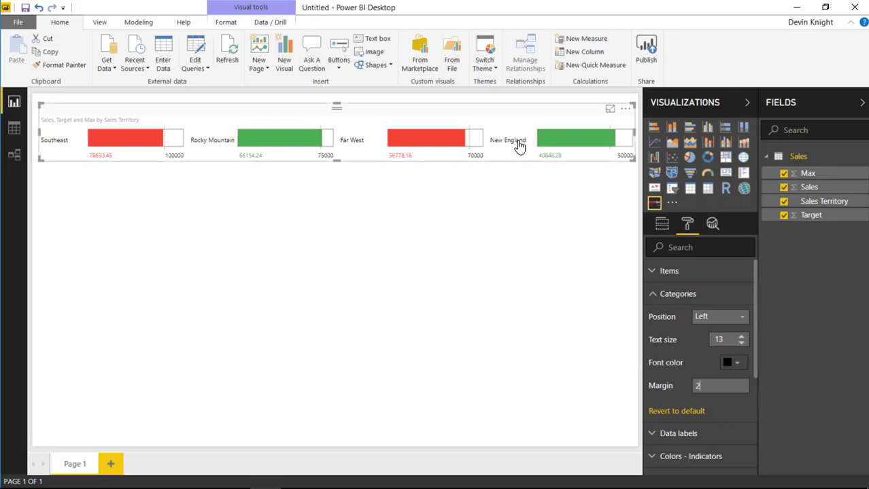
type("0")
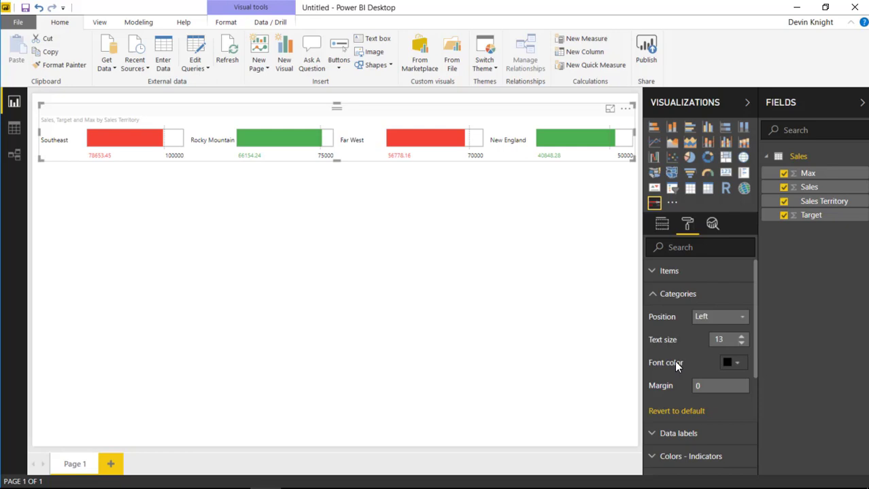
Set the category labels' margin to 2 and their position to Top
type("2")
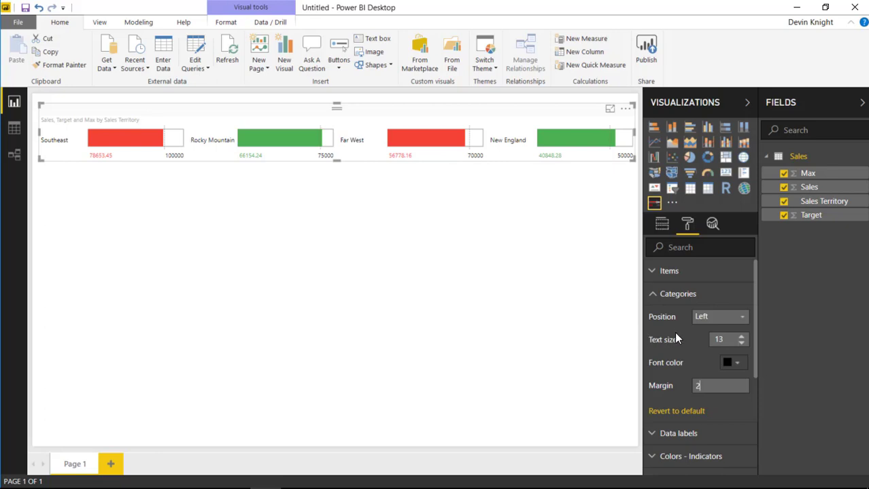
left_click(733, 317)
left_click(724, 331)
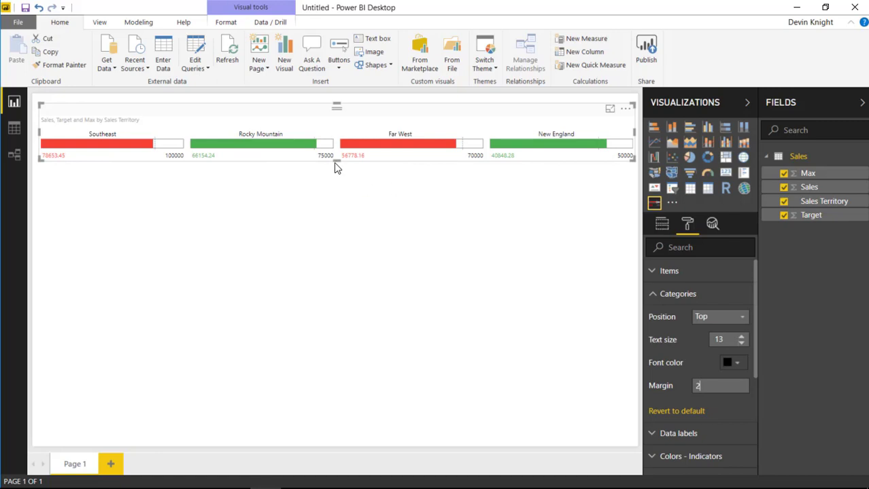
Make the KPI visual slightly taller by extending its lower edge, and reopen its formatting options
left_click_drag(333, 163, 335, 178)
left_click(337, 184)
mouse_move(435, 151)
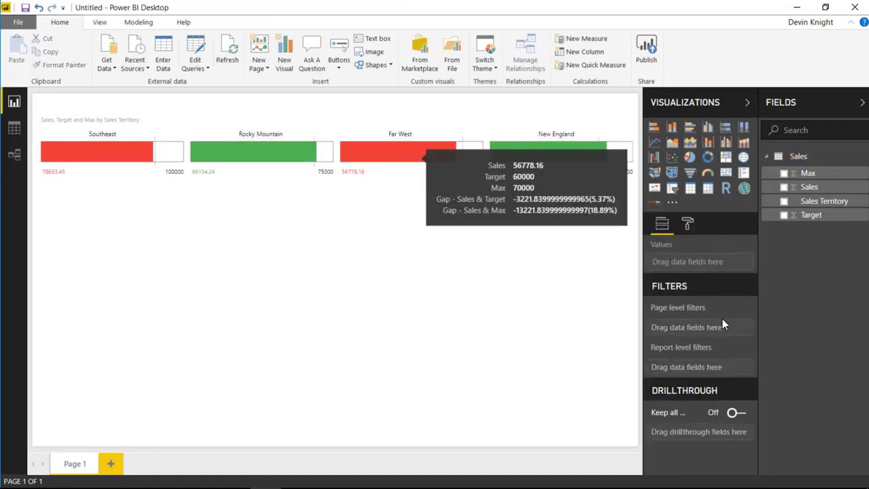
left_click(474, 129)
left_click(688, 224)
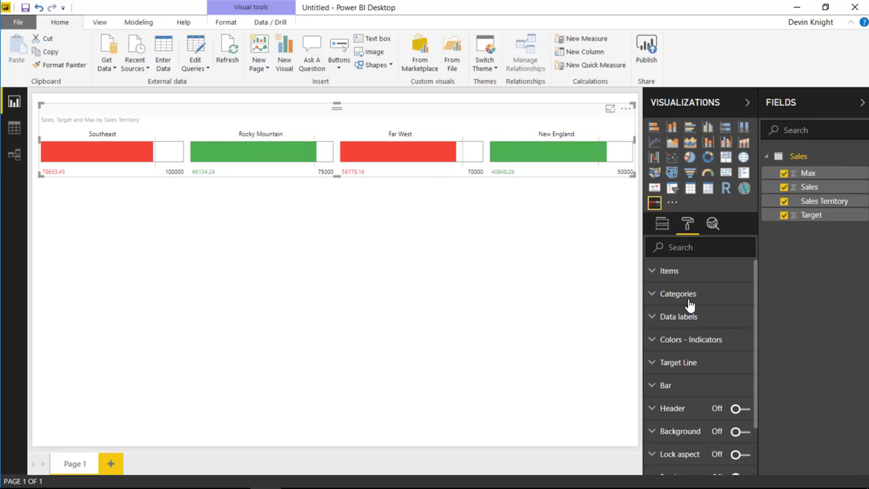
Try the Right and Bottom positions for the category labels and set the position back to Top
left_click(681, 297)
left_click(710, 320)
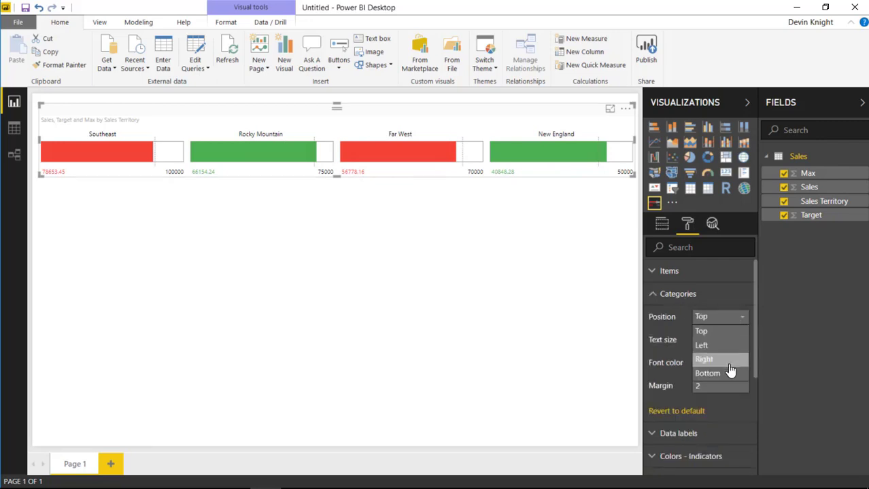
left_click(720, 359)
left_click(728, 318)
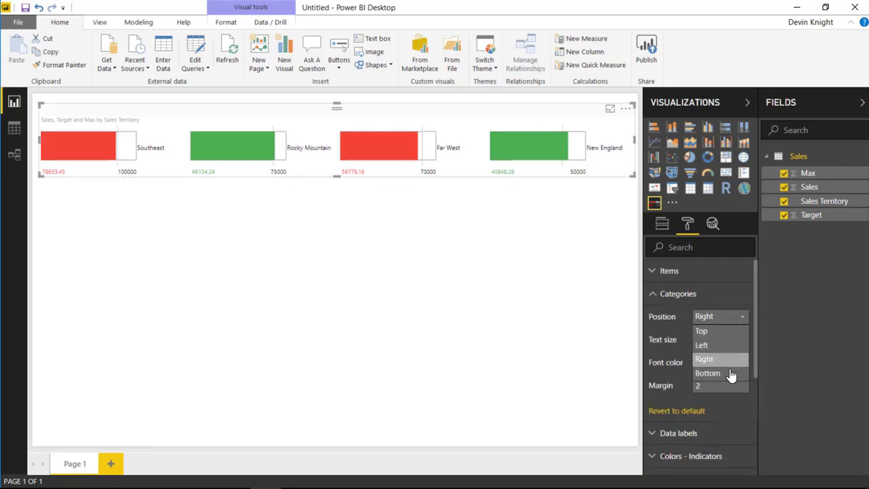
left_click(728, 373)
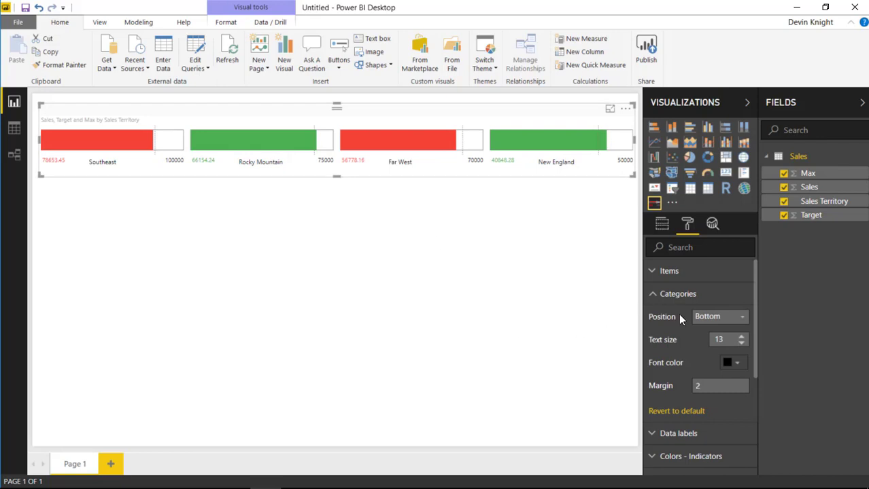
left_click(698, 318)
left_click(700, 331)
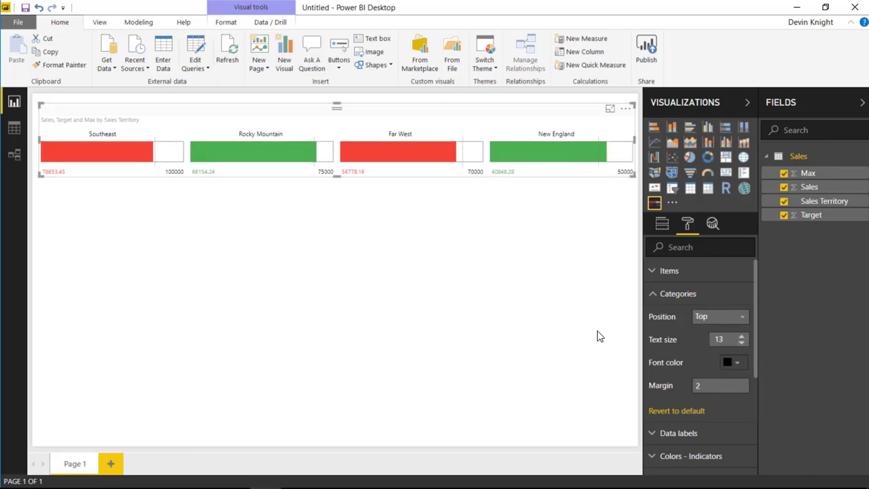
Set the data labels' text size to 15
left_click(649, 294)
left_click(654, 319)
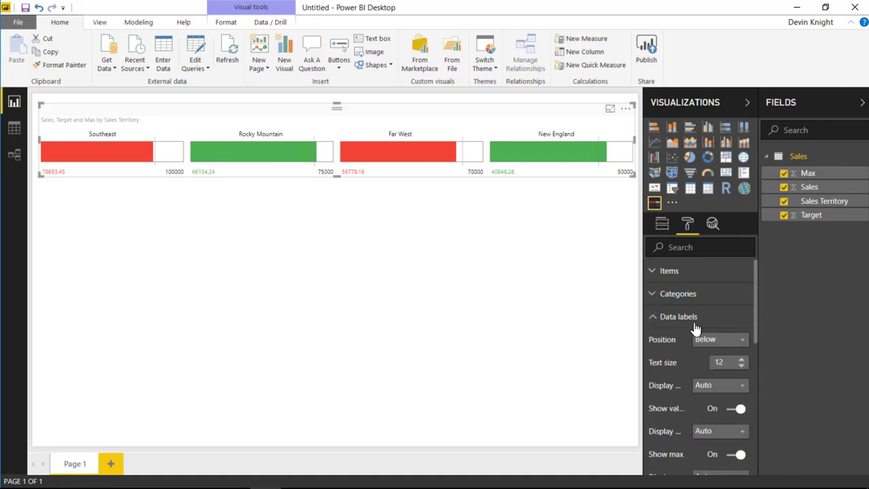
scroll(709, 329, "down", 2)
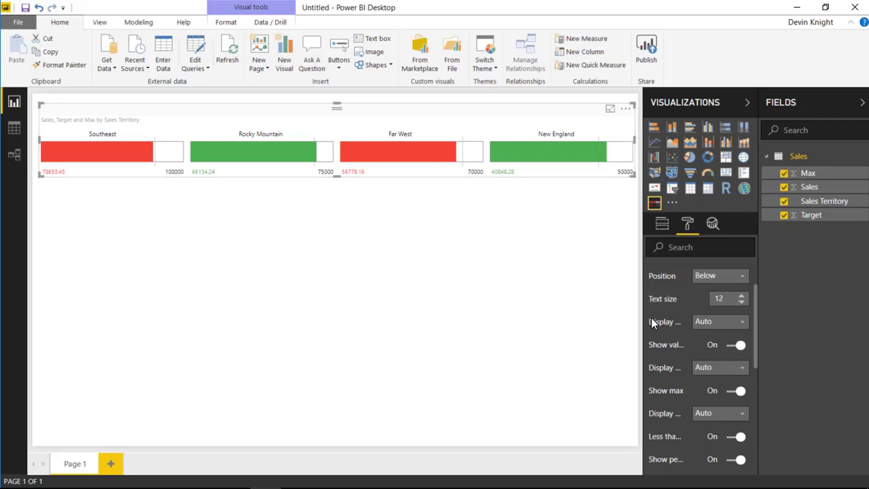
left_click(742, 297)
left_click(741, 297)
left_click(742, 297)
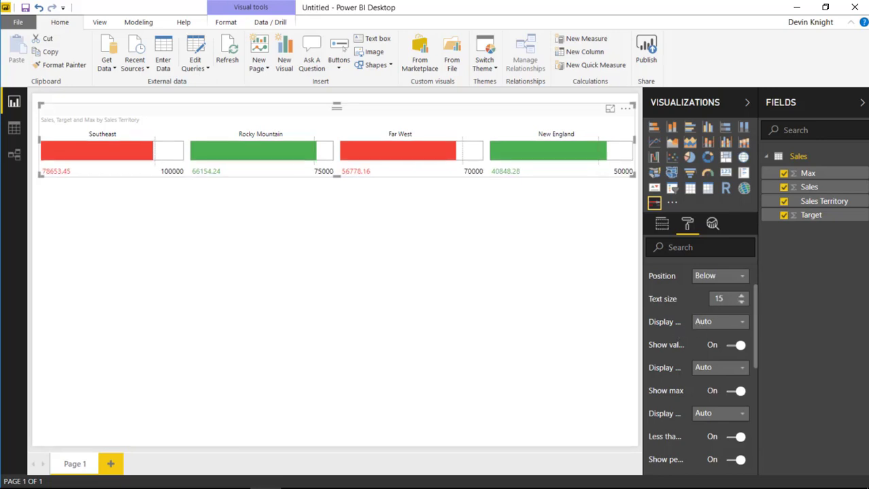
Try the On bar position for the data labels and set it back to Below
left_click(737, 276)
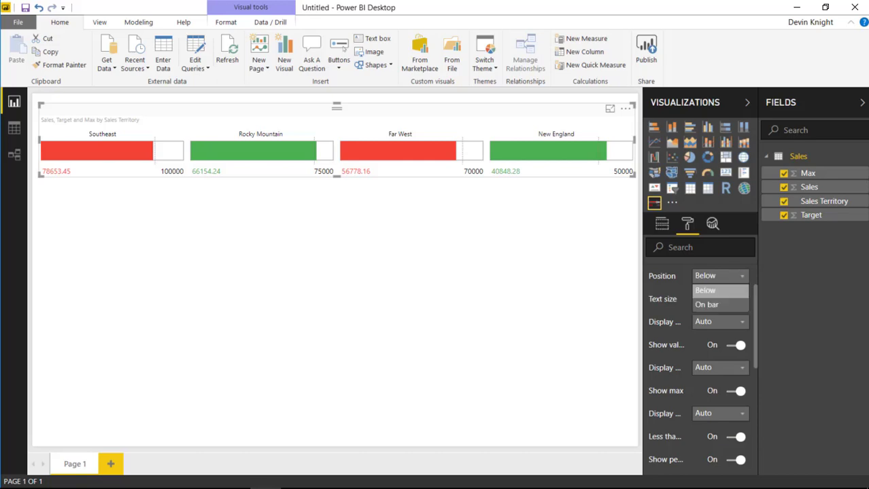
left_click(719, 305)
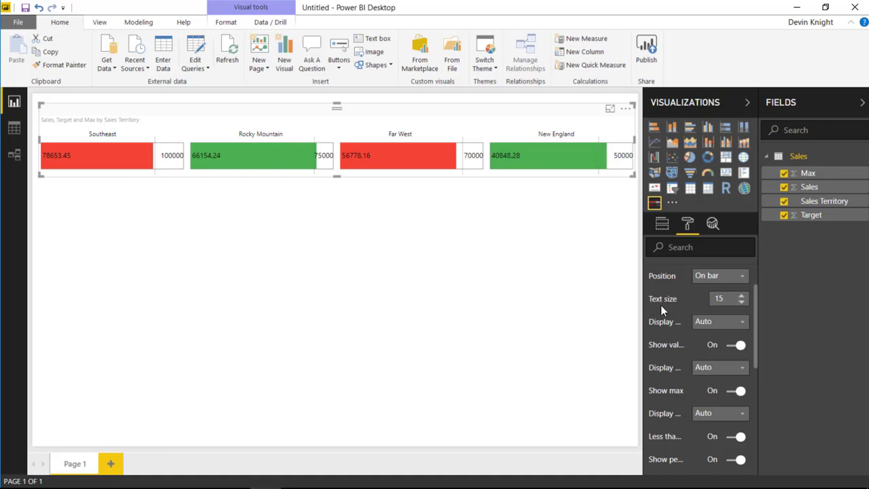
left_click(710, 277)
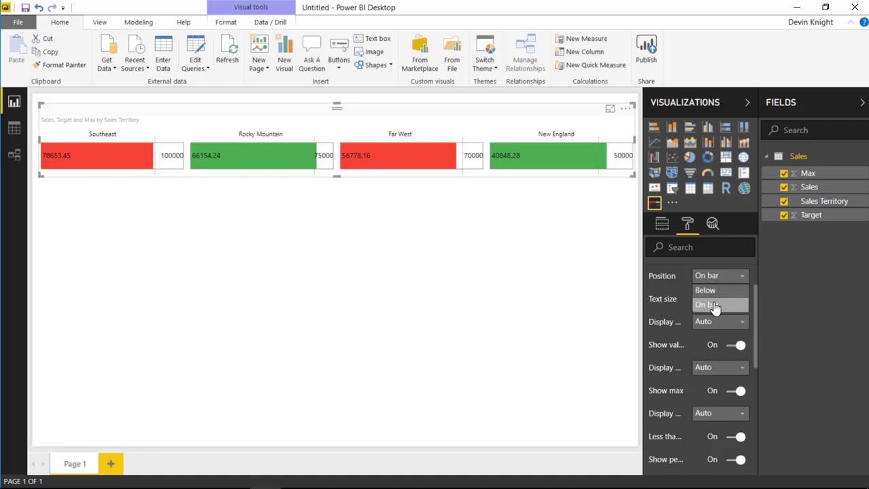
left_click(707, 292)
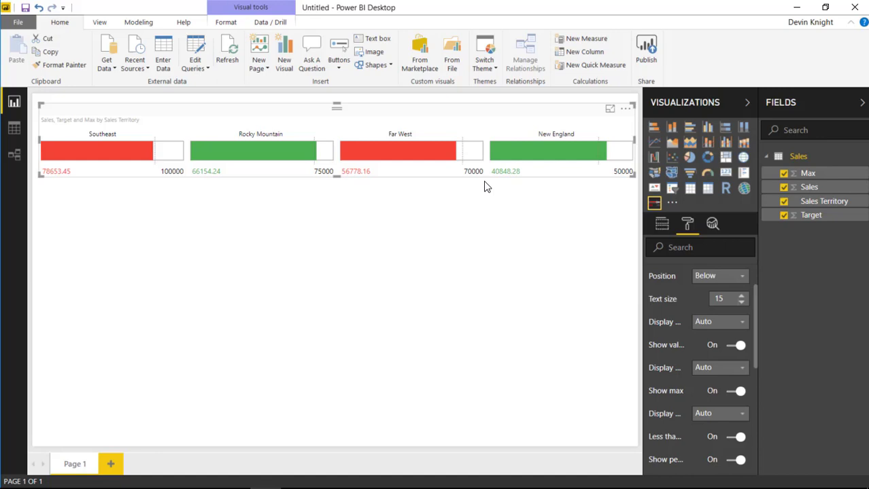
Try hiding the sales value labels under the bars and turn them back on
mouse_move(584, 168)
mouse_move(462, 163)
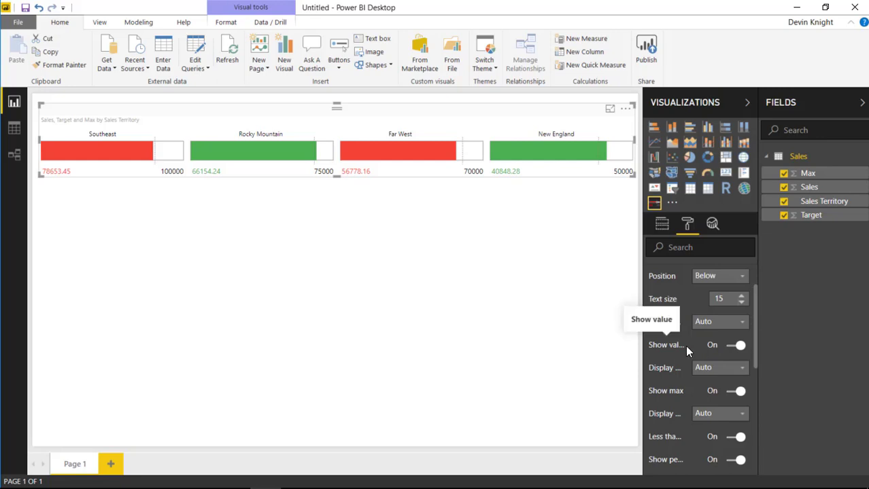
left_click(735, 346)
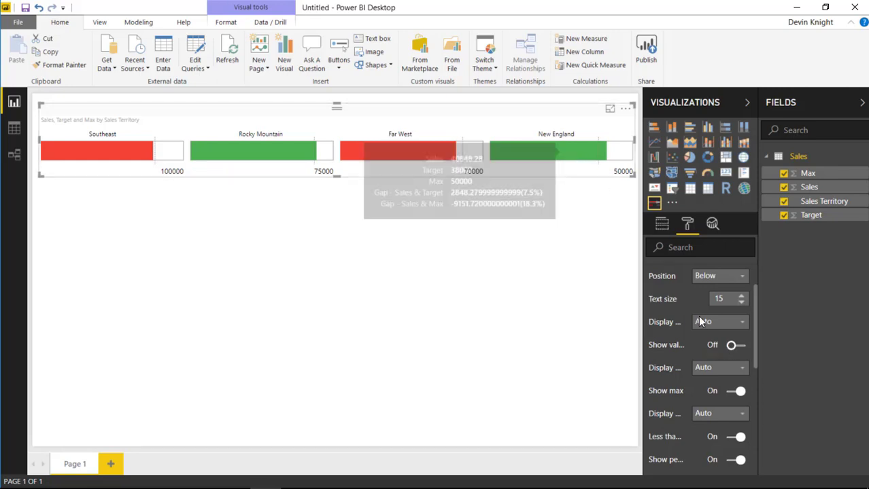
left_click(730, 345)
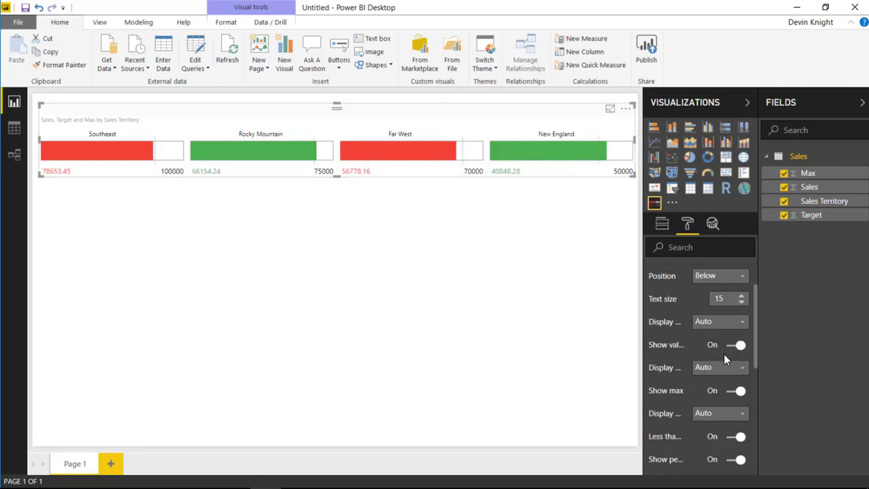
Hide the maximum value labels and set the sales value labels' display units to Thousands
left_click(738, 392)
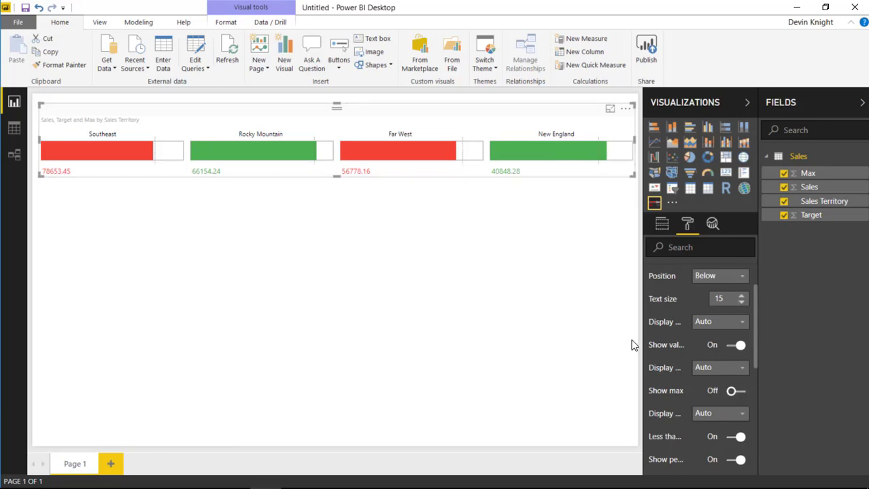
left_click(707, 371)
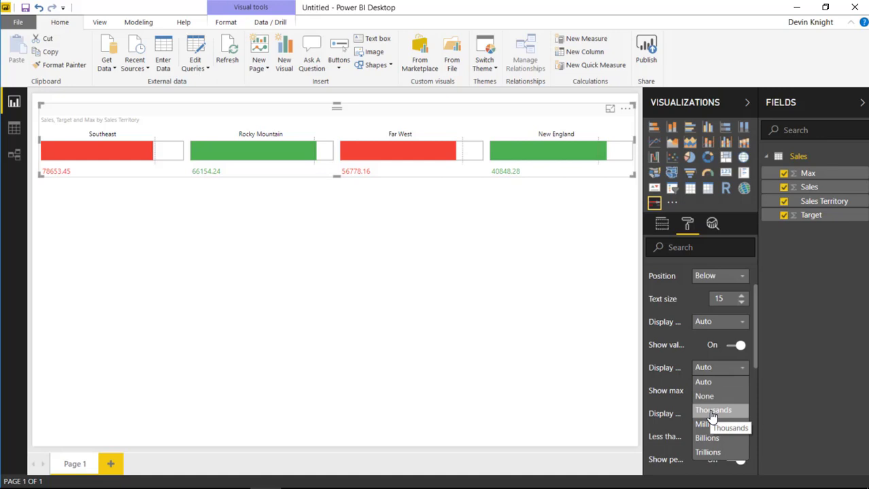
left_click(710, 320)
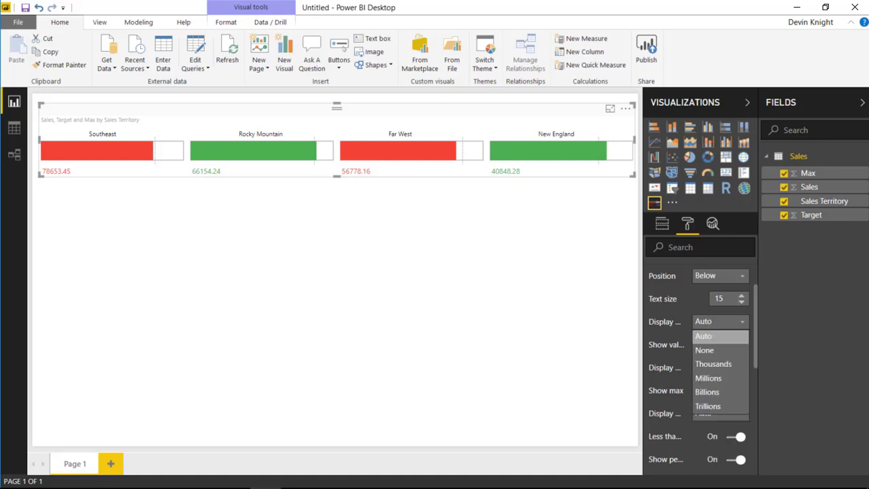
left_click(722, 366)
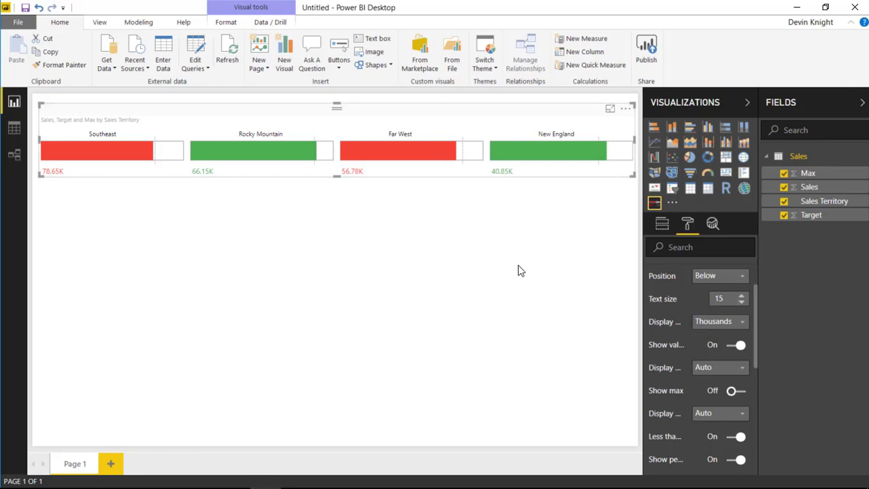
Try None as the sales value labels' display units and switch them back to Thousands
left_click(718, 322)
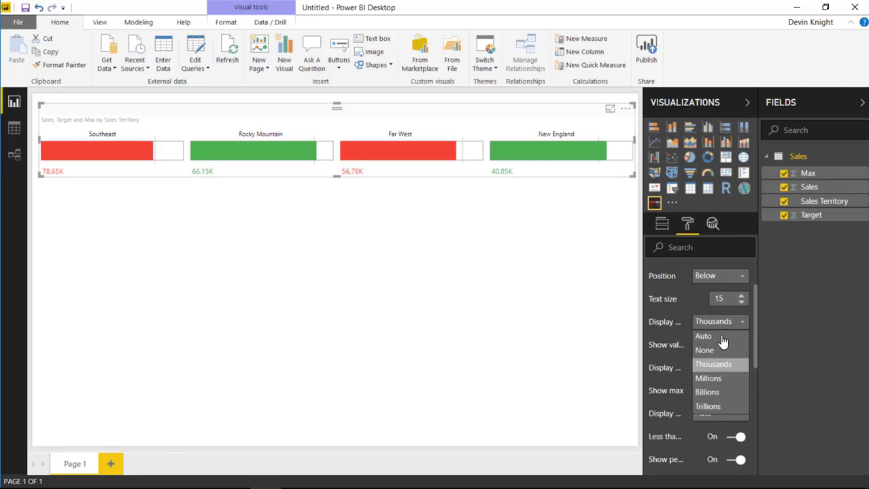
left_click(721, 352)
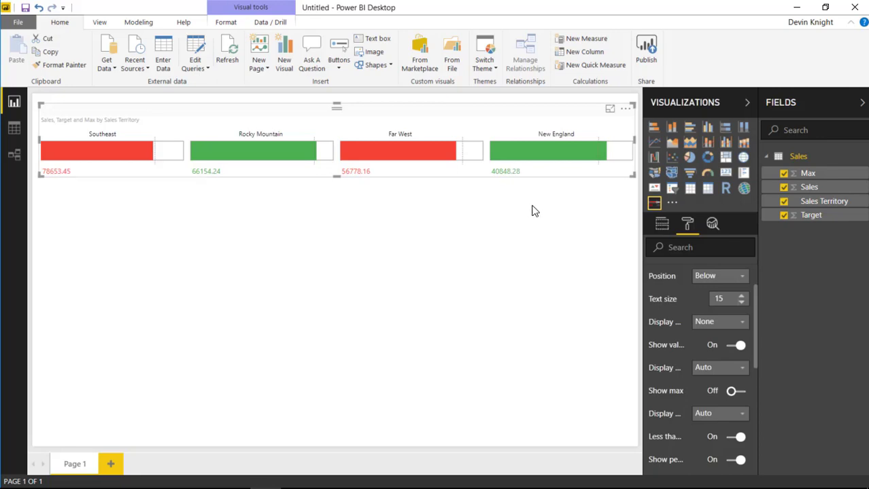
left_click(710, 332)
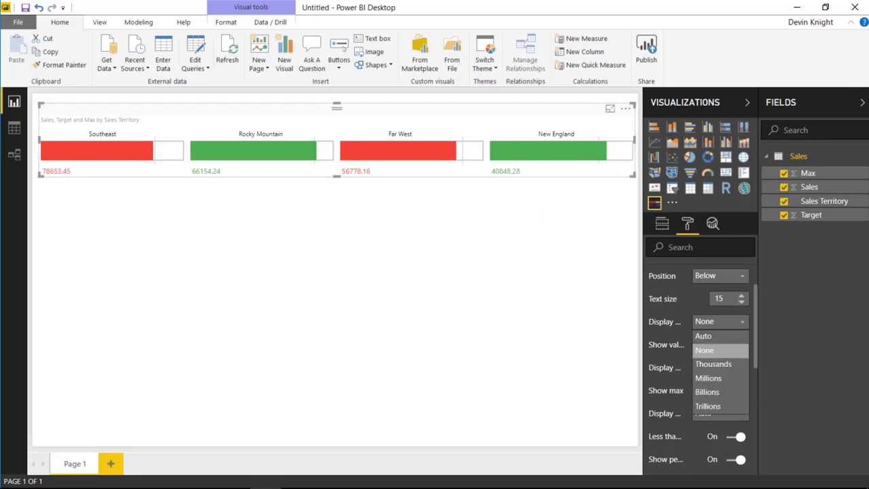
left_click(719, 365)
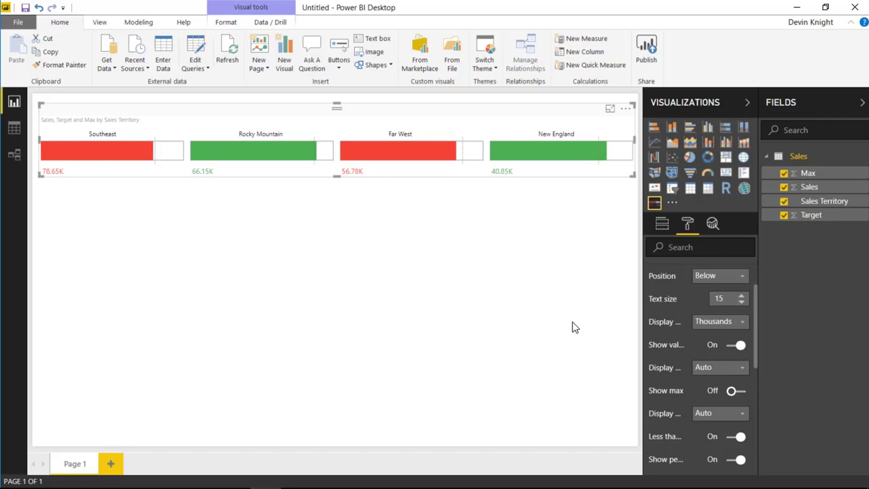
Try turning off the "Less than" data label option, check the gaps in New England's tooltip, and turn the option back on
scroll(666, 333, "down", 2)
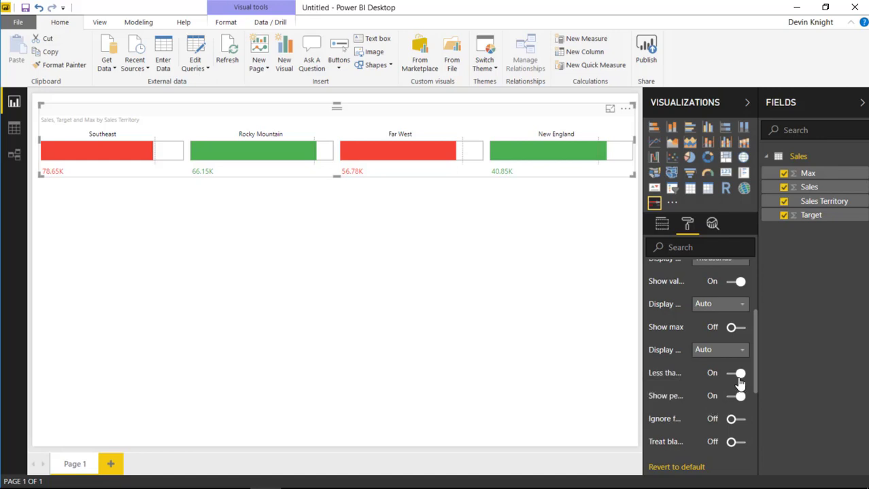
mouse_move(535, 161)
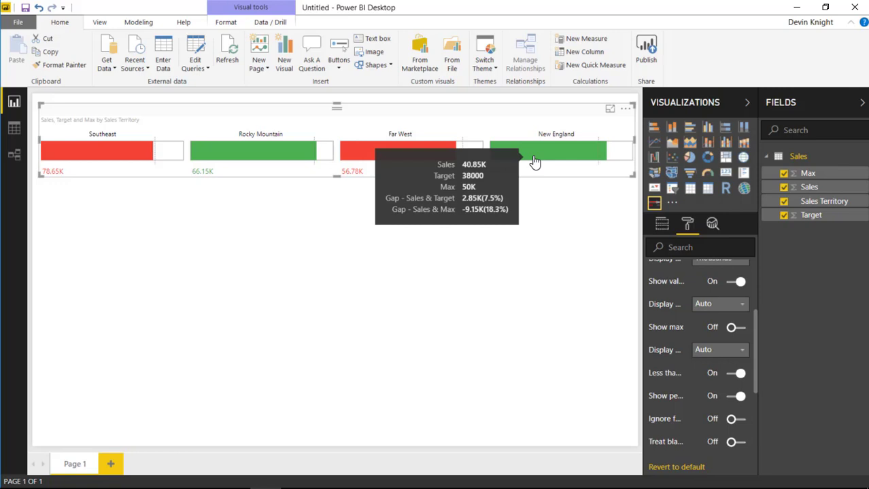
left_click(740, 376)
mouse_move(513, 157)
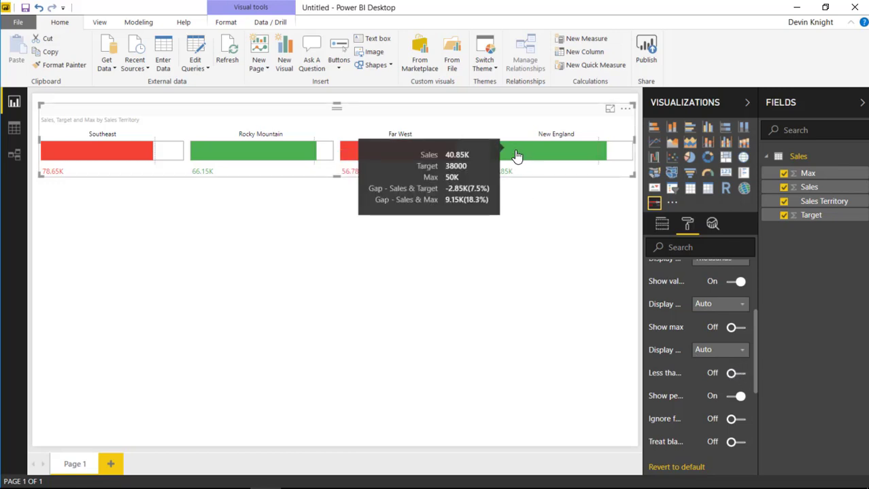
left_click(733, 373)
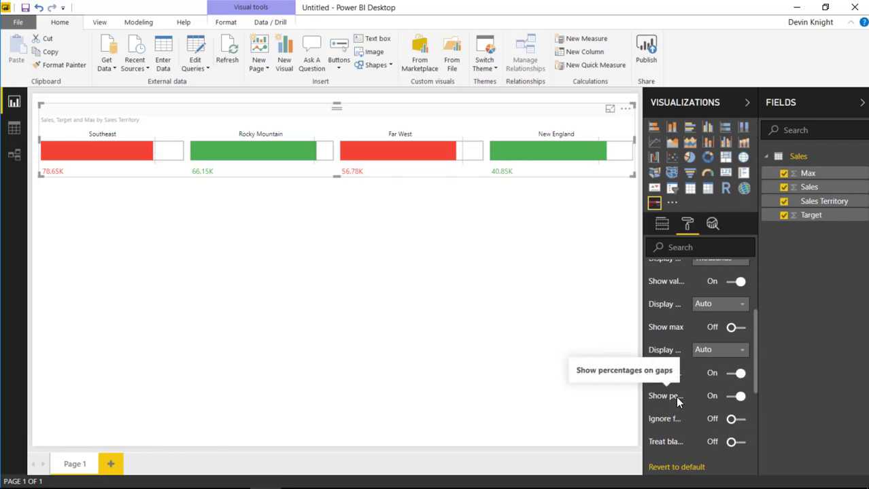
Set the indicator color for values Equal to target to yellow
scroll(675, 396, "down", 2)
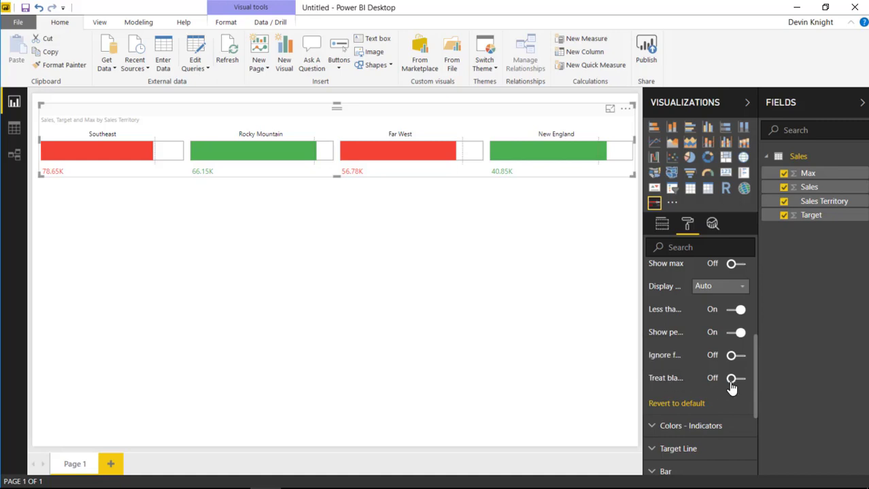
scroll(732, 387, "down", 3)
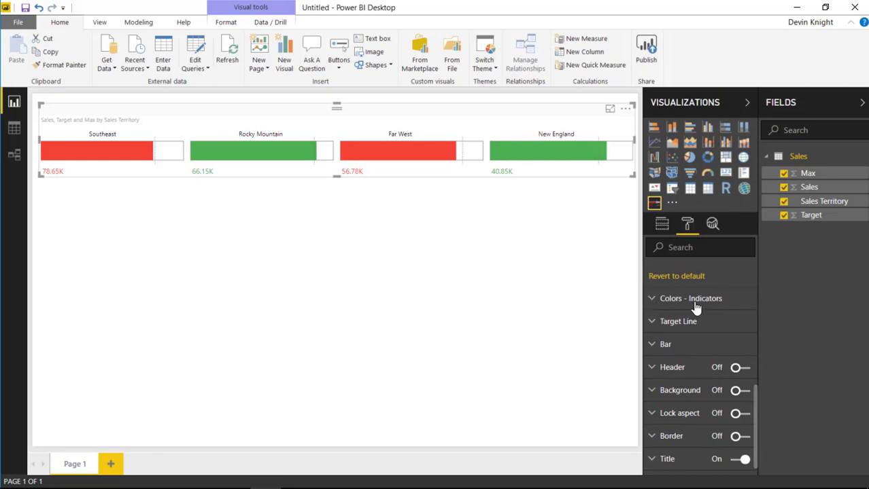
left_click(654, 301)
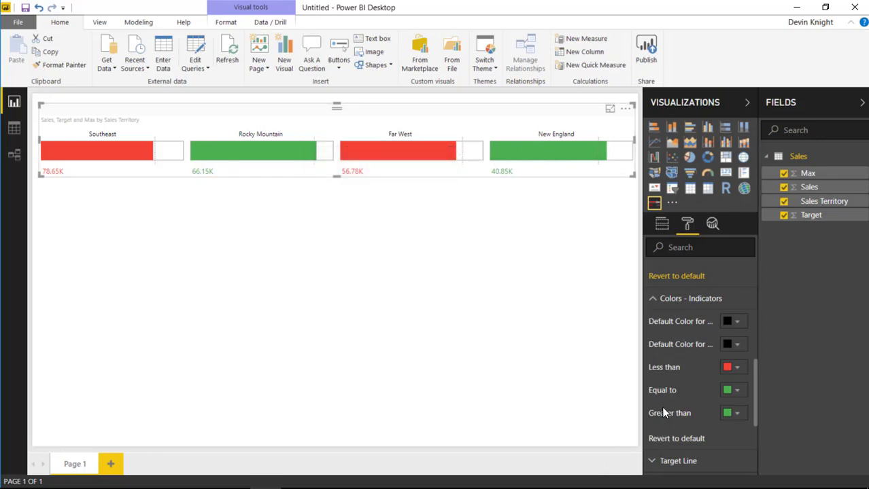
left_click(736, 391)
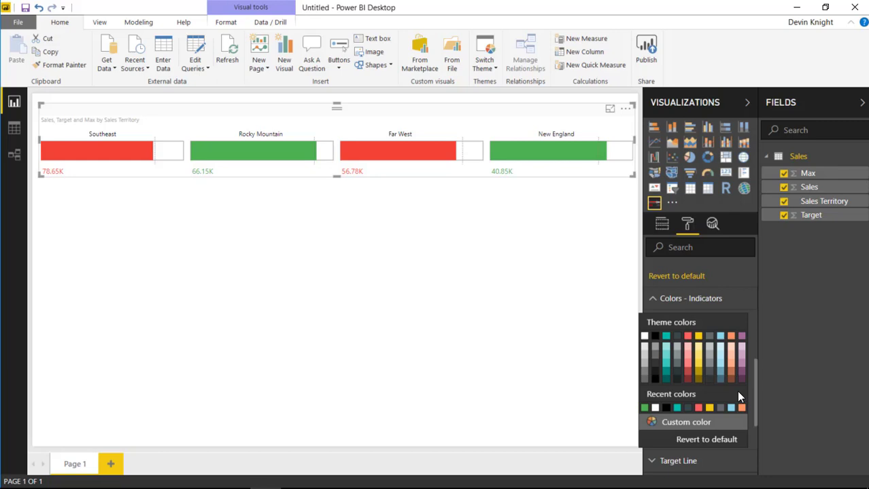
left_click(699, 338)
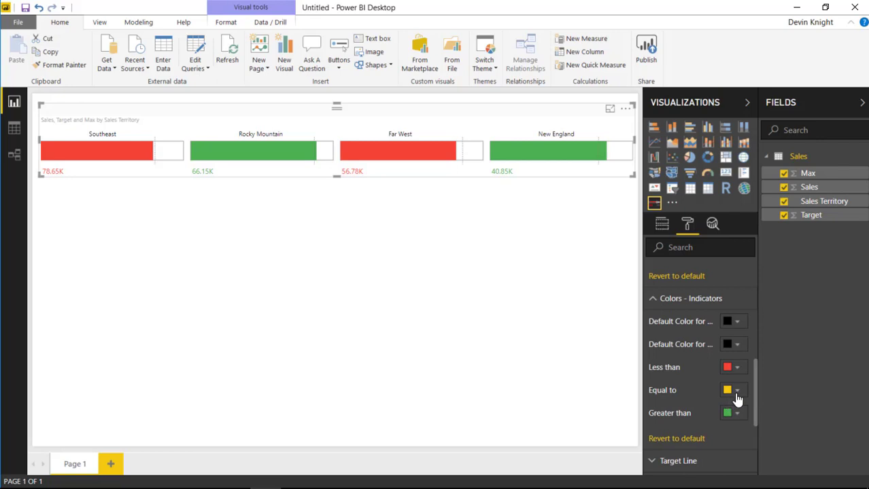
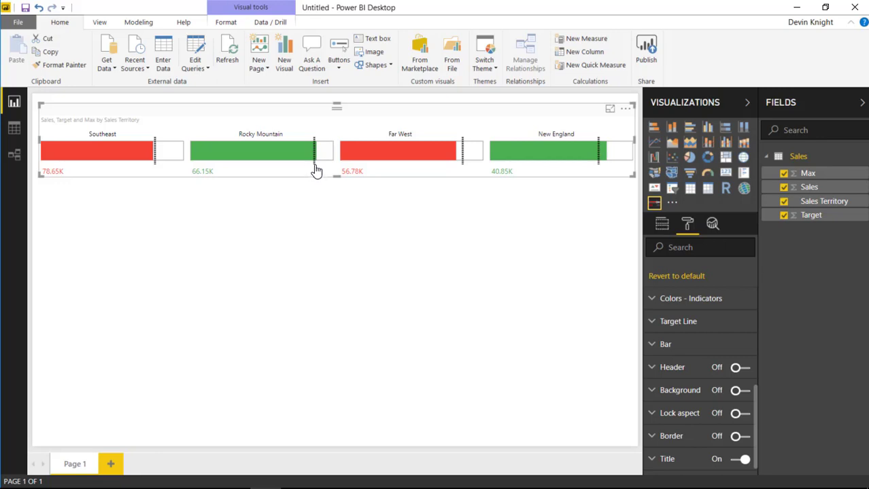
Try a teal fill for the unfilled part of the bars and revert the bar settings to default
mouse_move(317, 156)
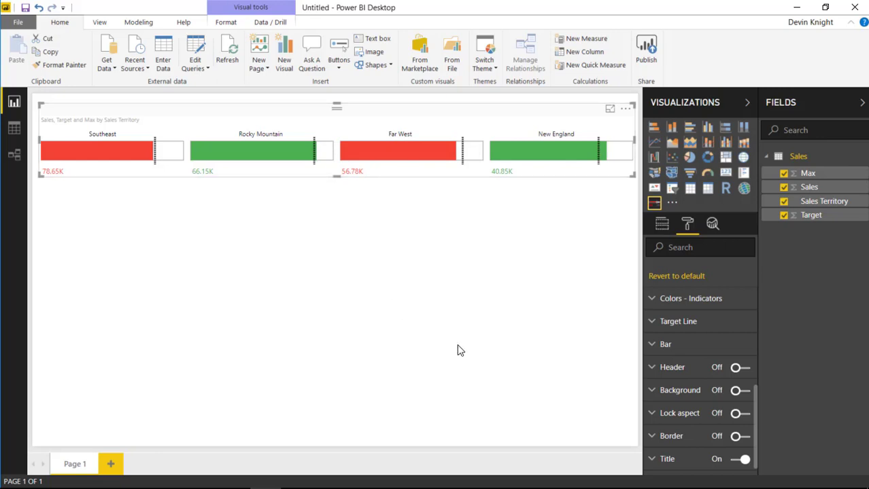
left_click(651, 348)
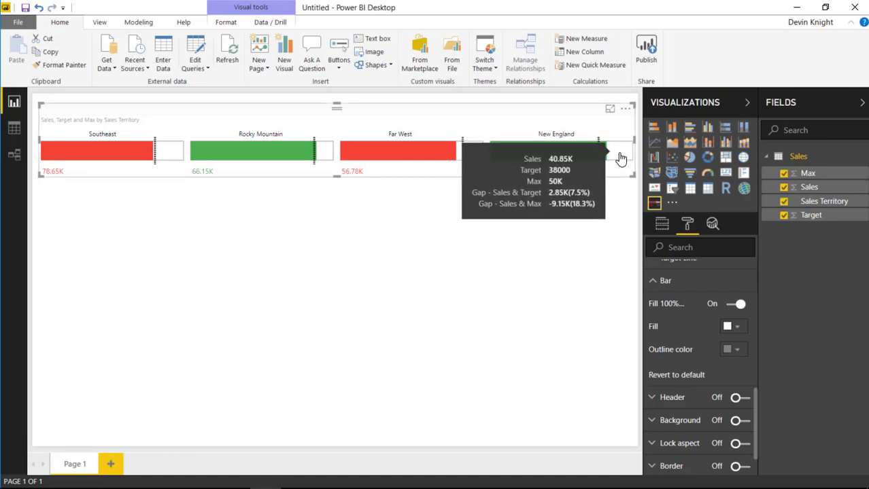
left_click(736, 328)
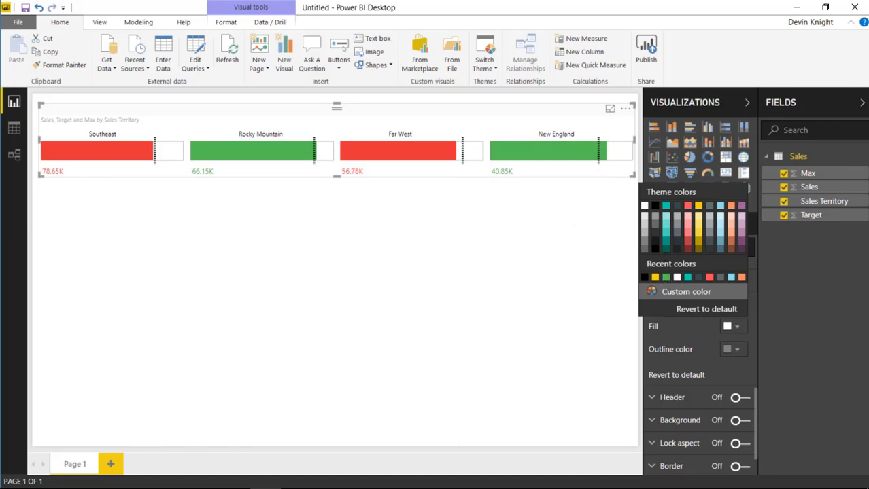
left_click(664, 211)
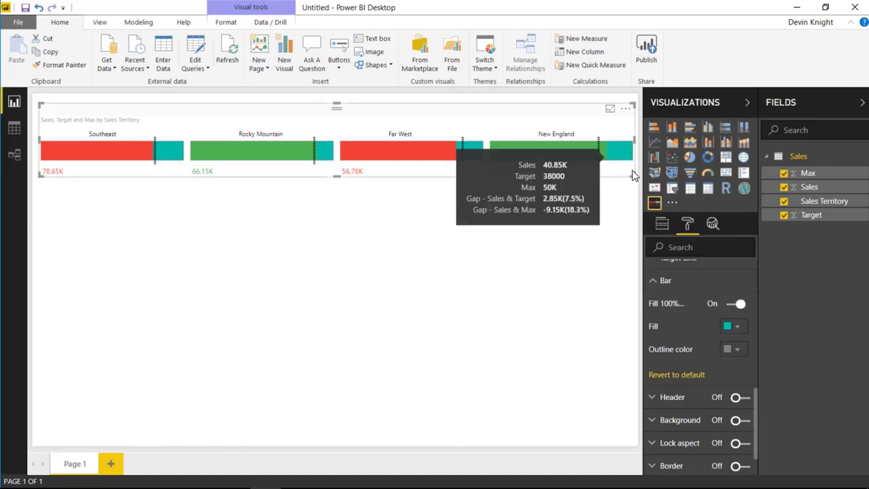
left_click(679, 376)
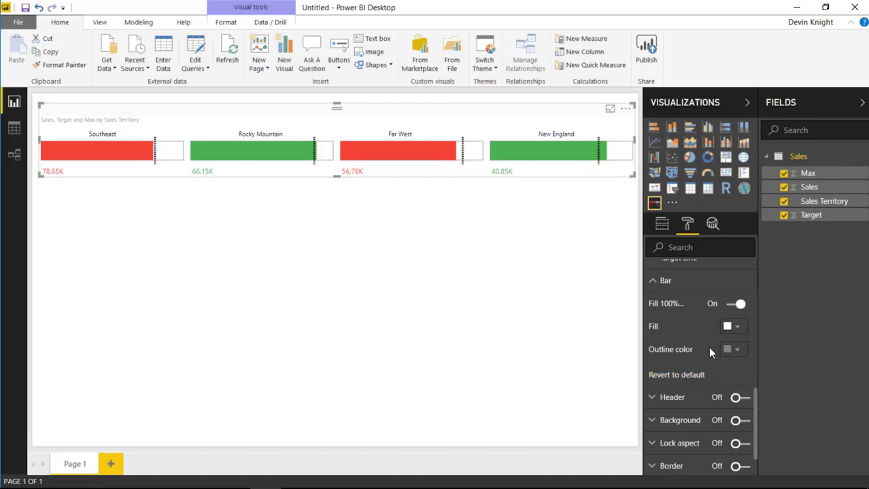
Set the outline color of the bars to black and collapse the bar settings
left_click(735, 349)
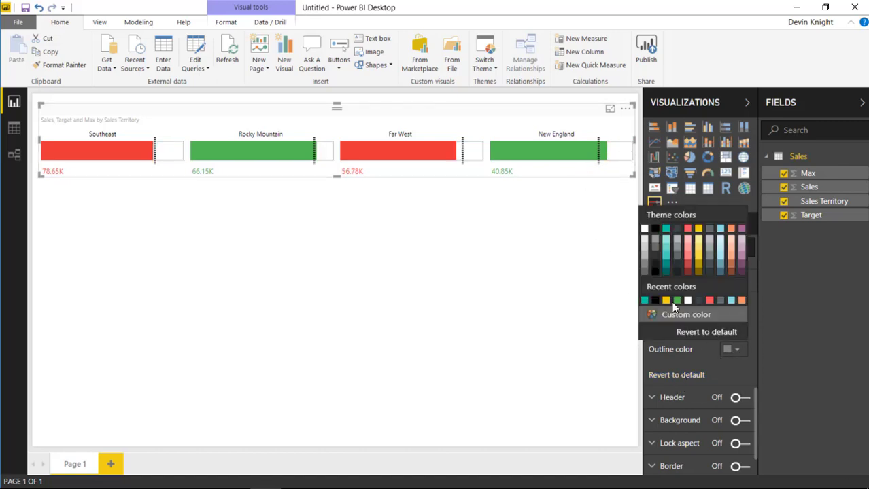
left_click(655, 230)
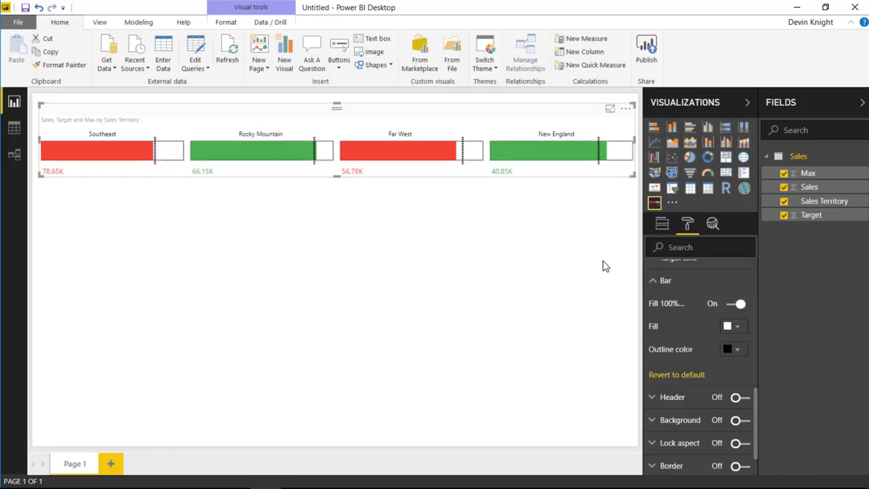
left_click(654, 281)
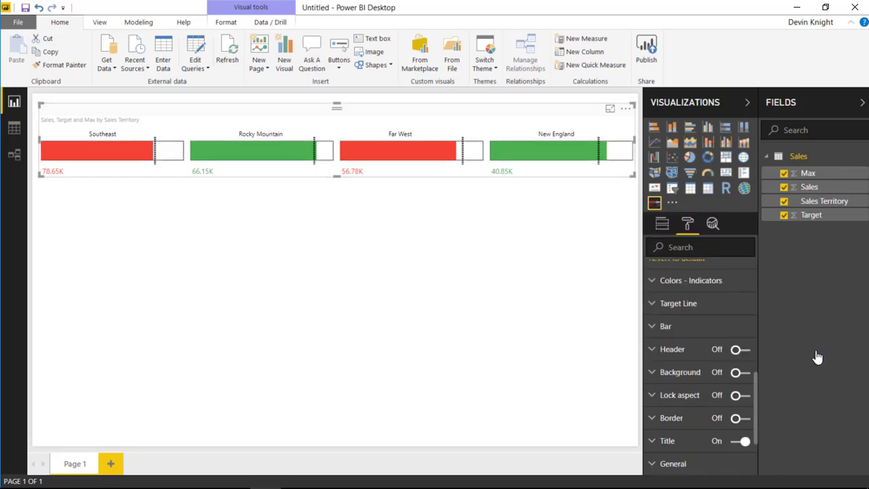
Enable the visual's header and label it "Territory Sales"
left_click(653, 353)
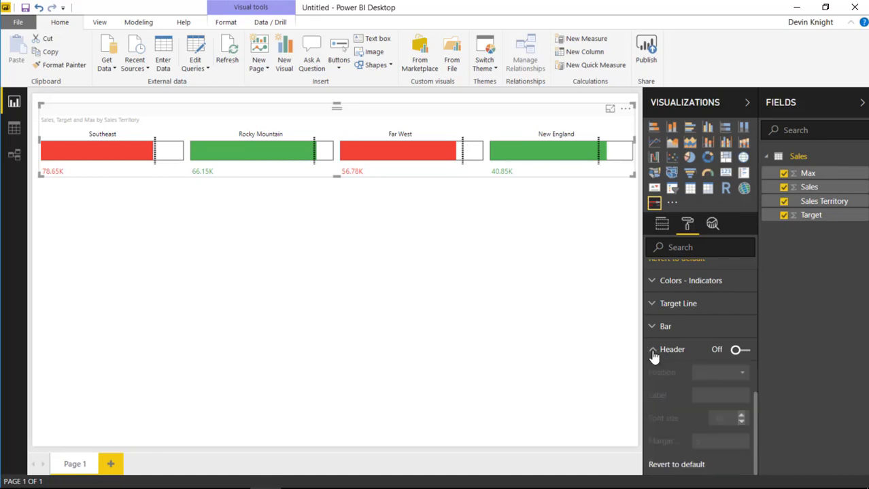
left_click(740, 350)
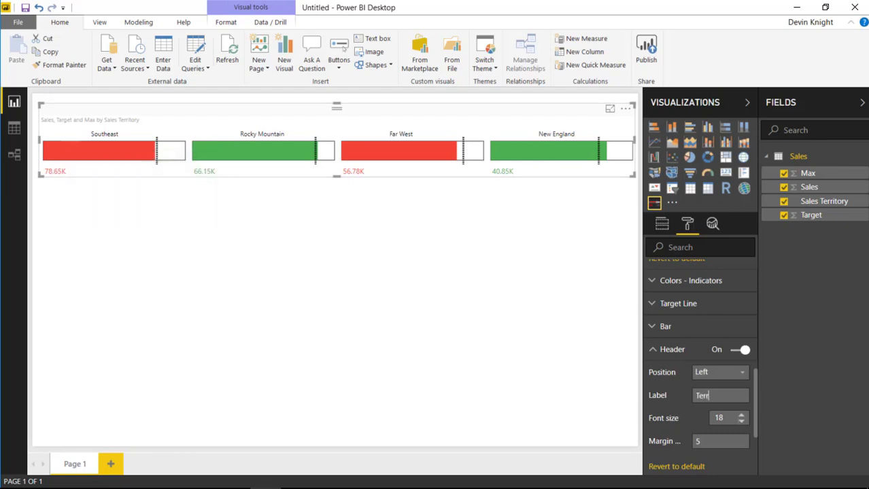
type("Territor")
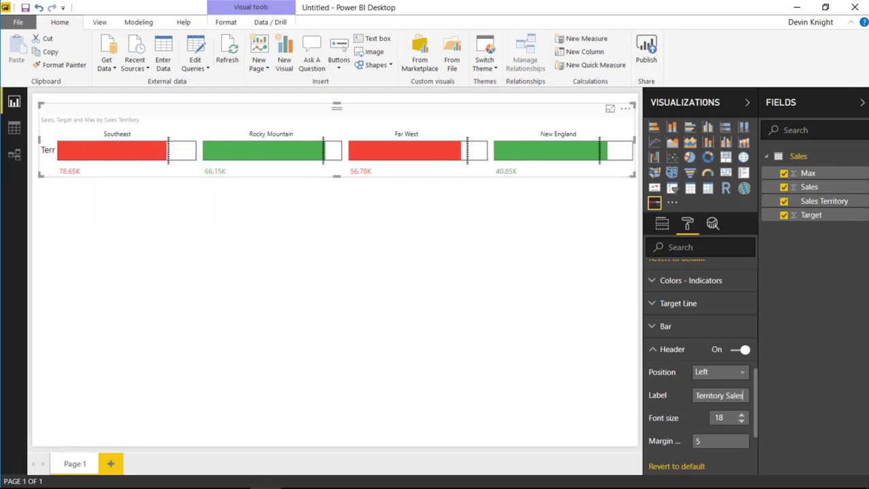
type("y Sales")
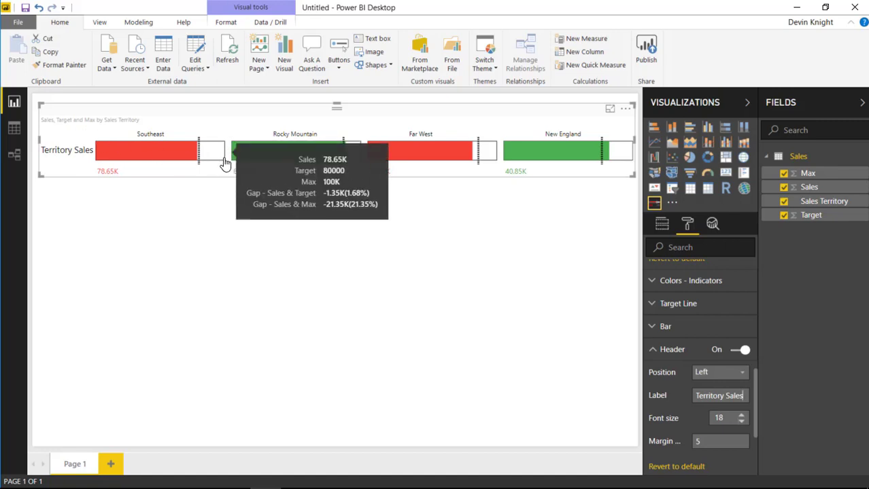
Try the header at the Top position, then set its position to Bottom and collapse the header settings
left_click(728, 374)
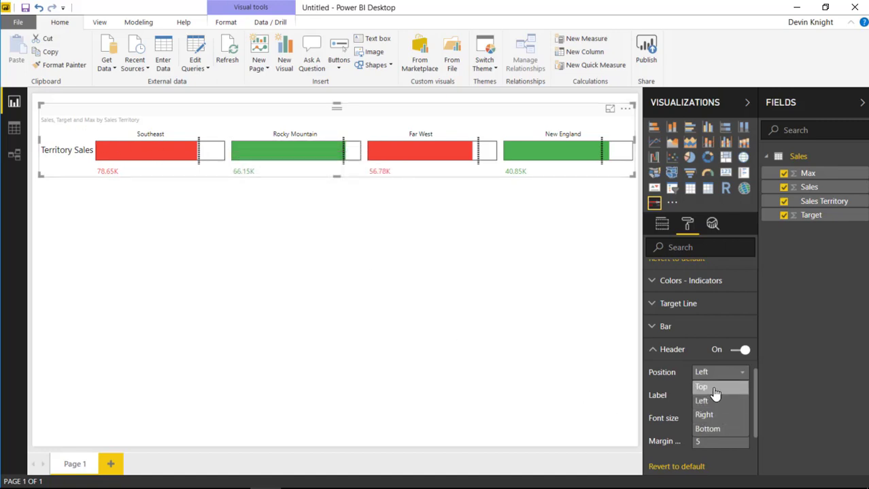
left_click(711, 386)
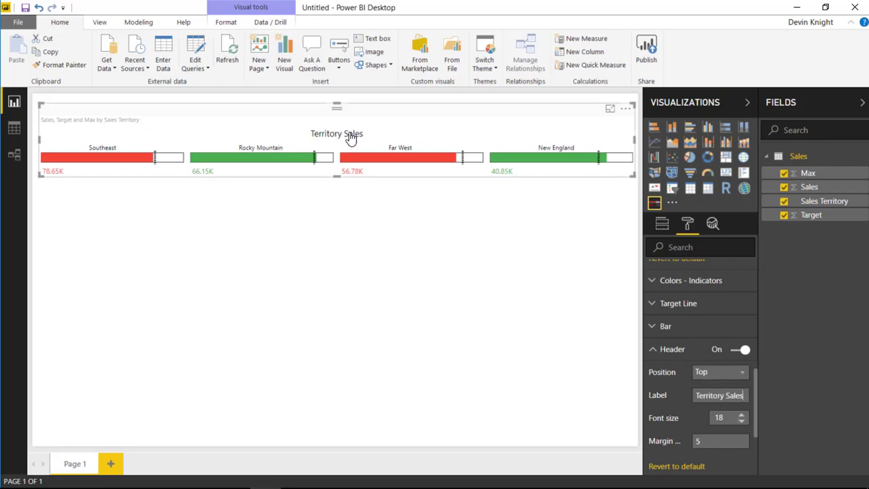
left_click(739, 374)
left_click(707, 427)
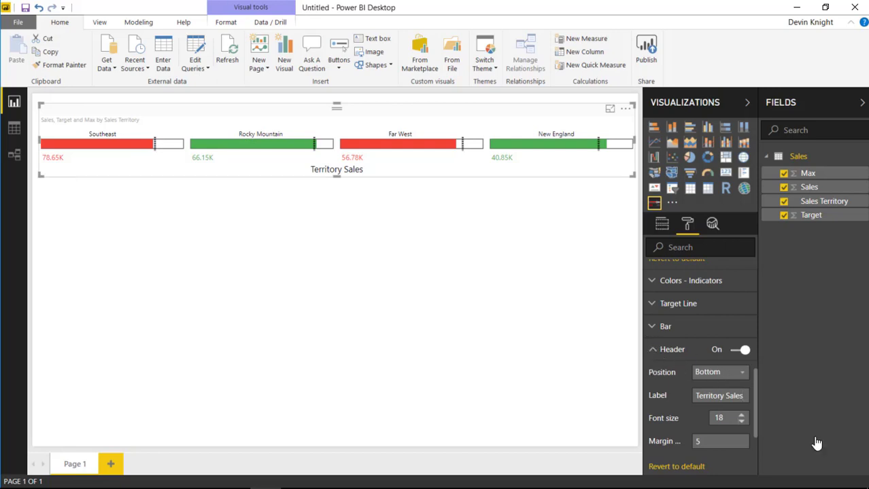
left_click(653, 353)
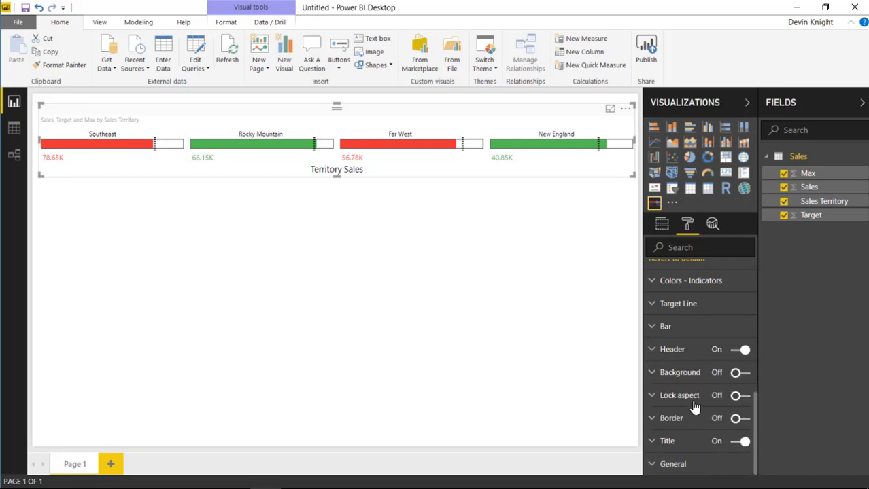
Turn off the visual's title and shrink the visual to a little over a third of the page width
left_click(737, 442)
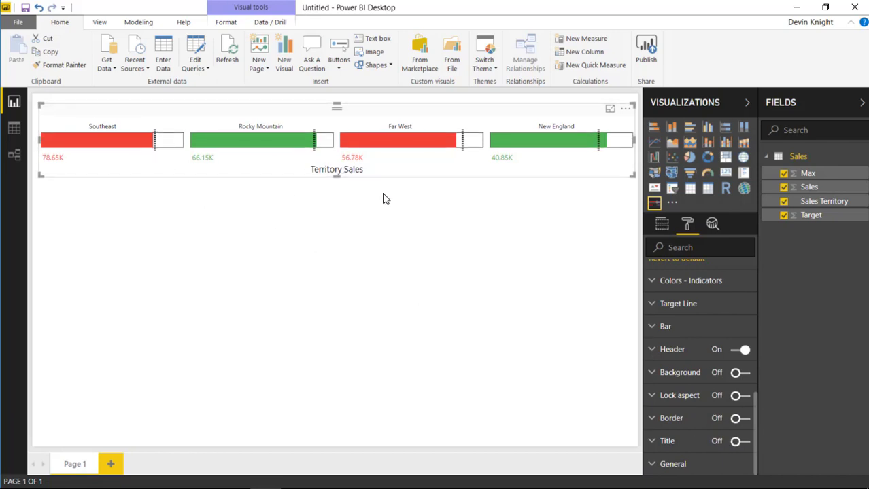
left_click_drag(632, 177, 257, 170)
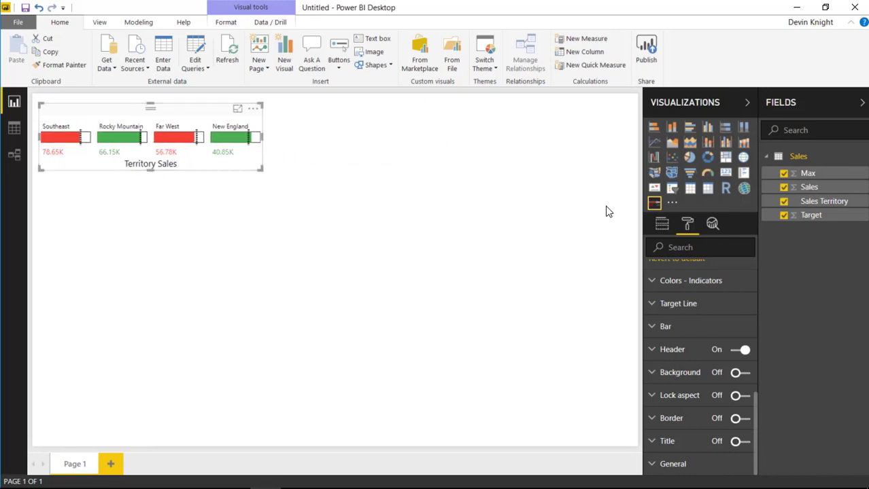
mouse_move(258, 168)
left_mouse_down()
mouse_move(273, 171)
mouse_move(157, 155)
mouse_move(271, 169)
mouse_move(264, 167)
left_mouse_up()
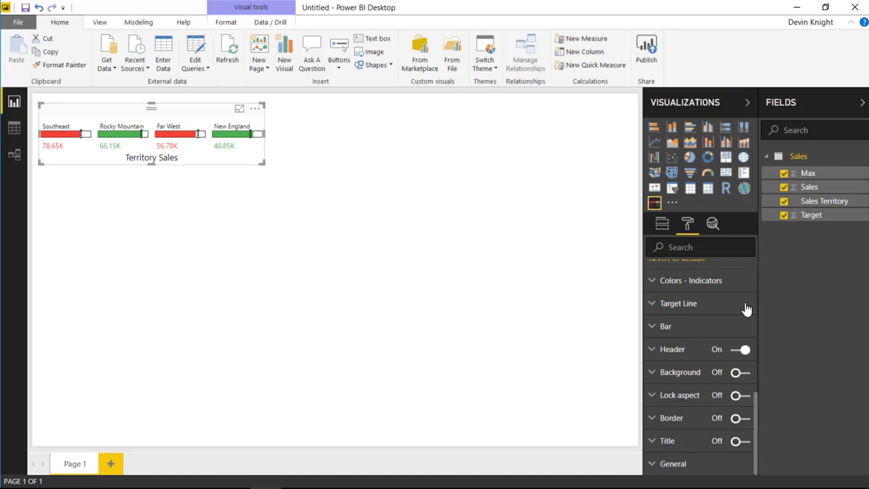
Collapse the data label settings, expand the item settings, widen the visual to about half the page width, and deselect it
scroll(725, 316, "up", 3)
scroll(724, 316, "up", 5)
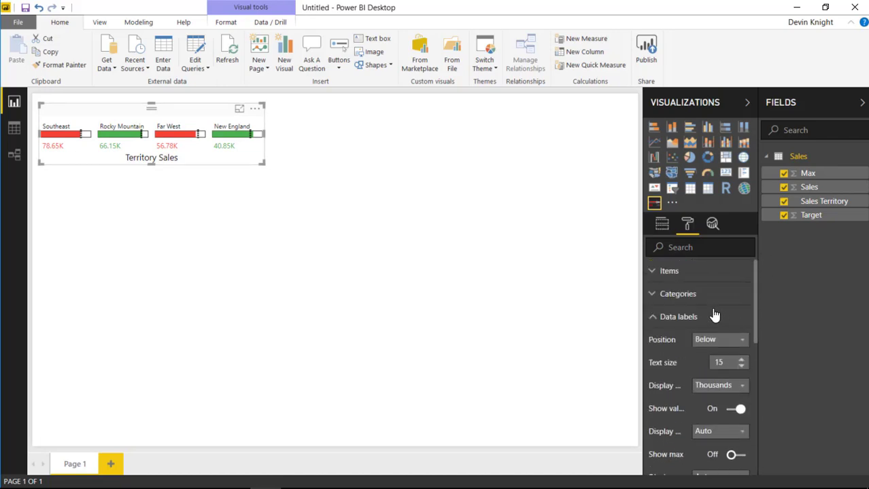
left_click(654, 316)
left_click(653, 274)
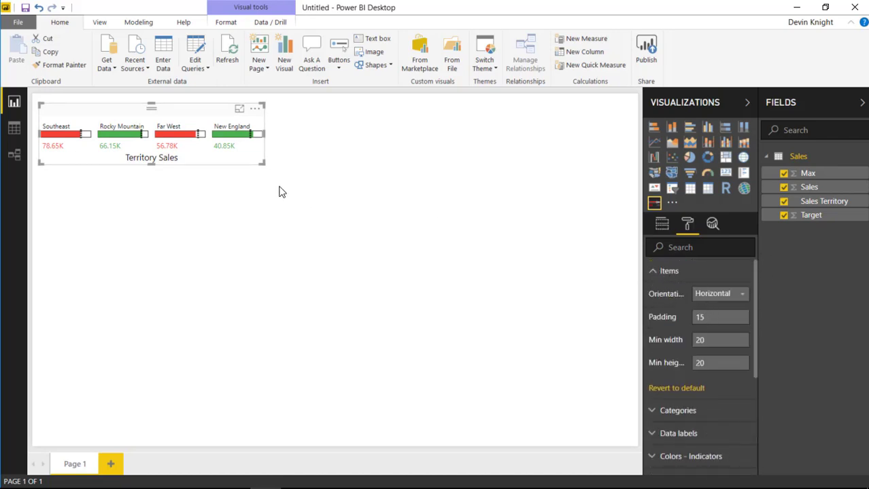
left_click_drag(263, 163, 343, 175)
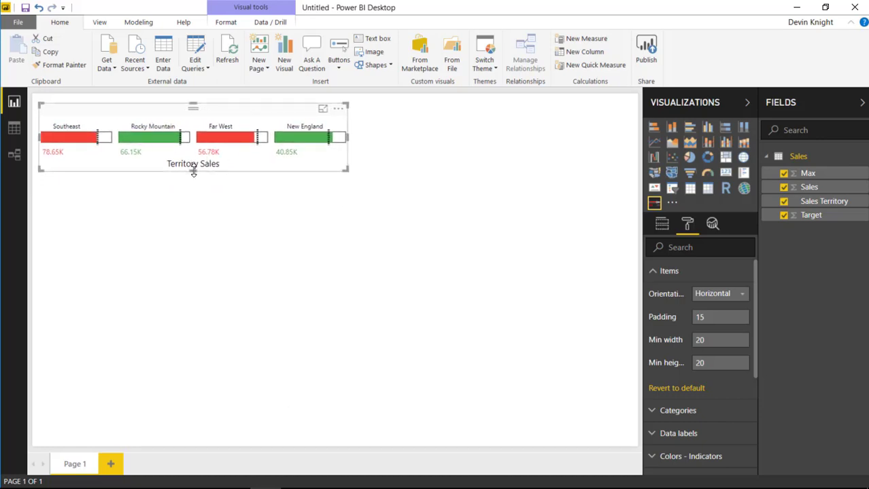
left_click(240, 253)
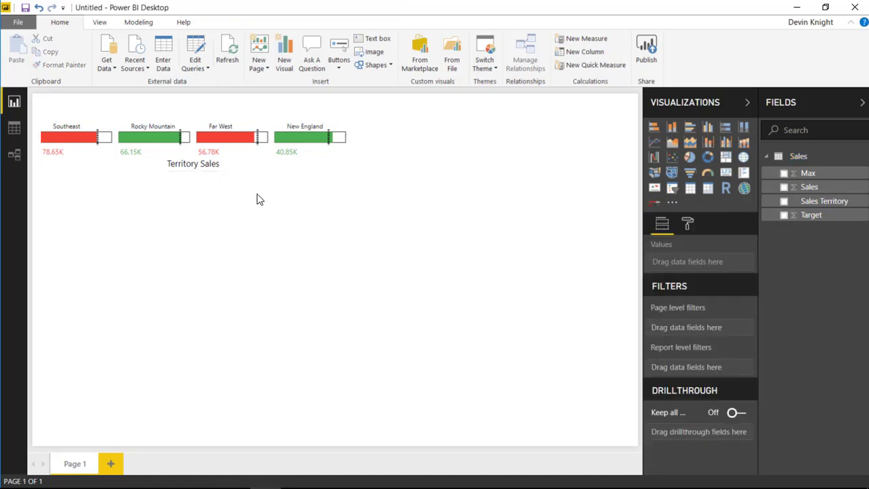